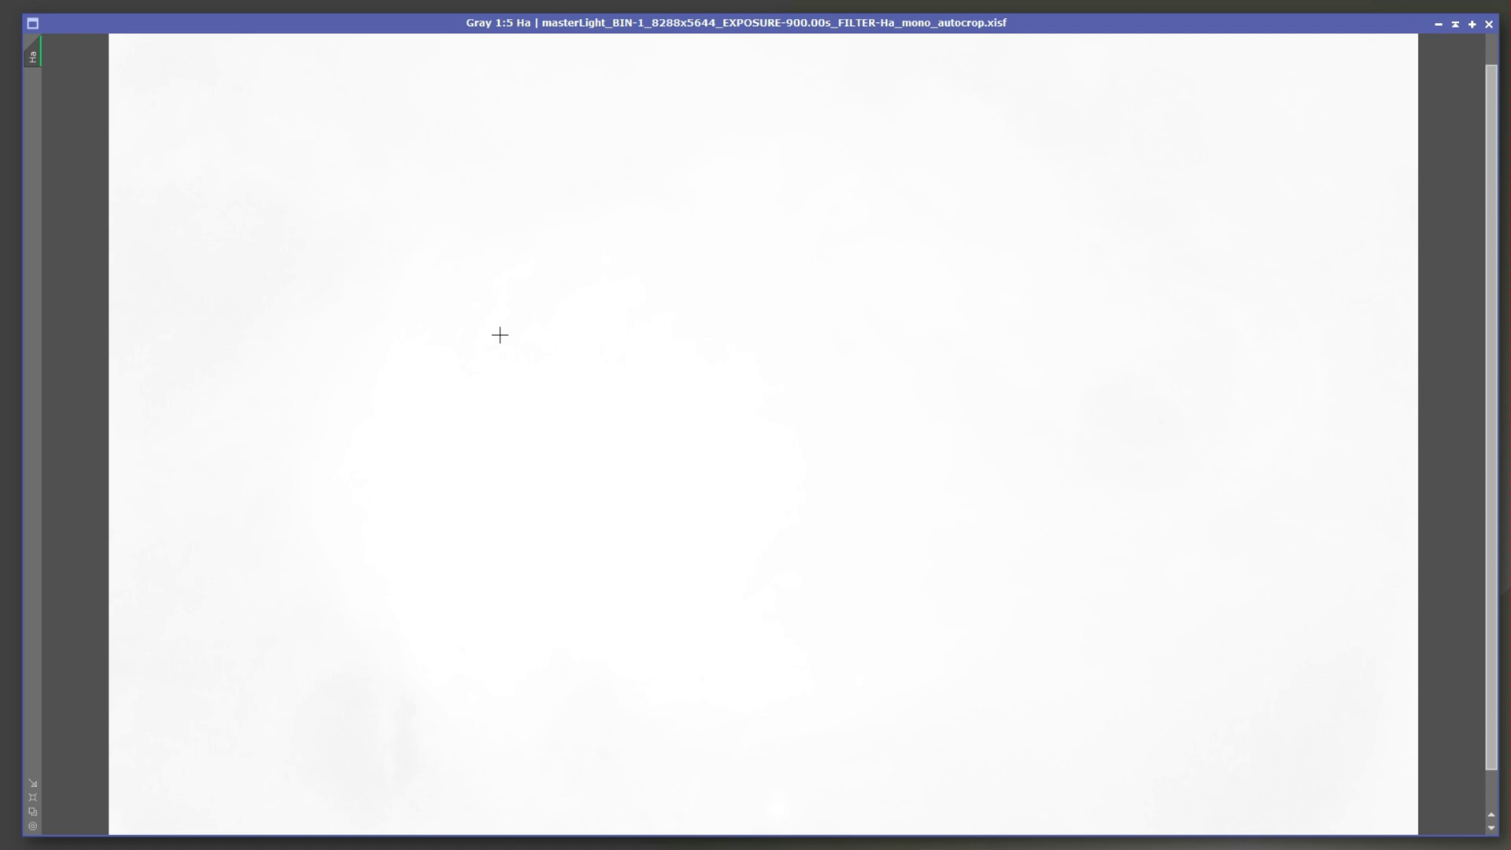
# Auto-stretch the Ha master with STF, check it zoomed in, then bring the OIII master forward
pyautogui.hotkey('ctrl', 'F12')
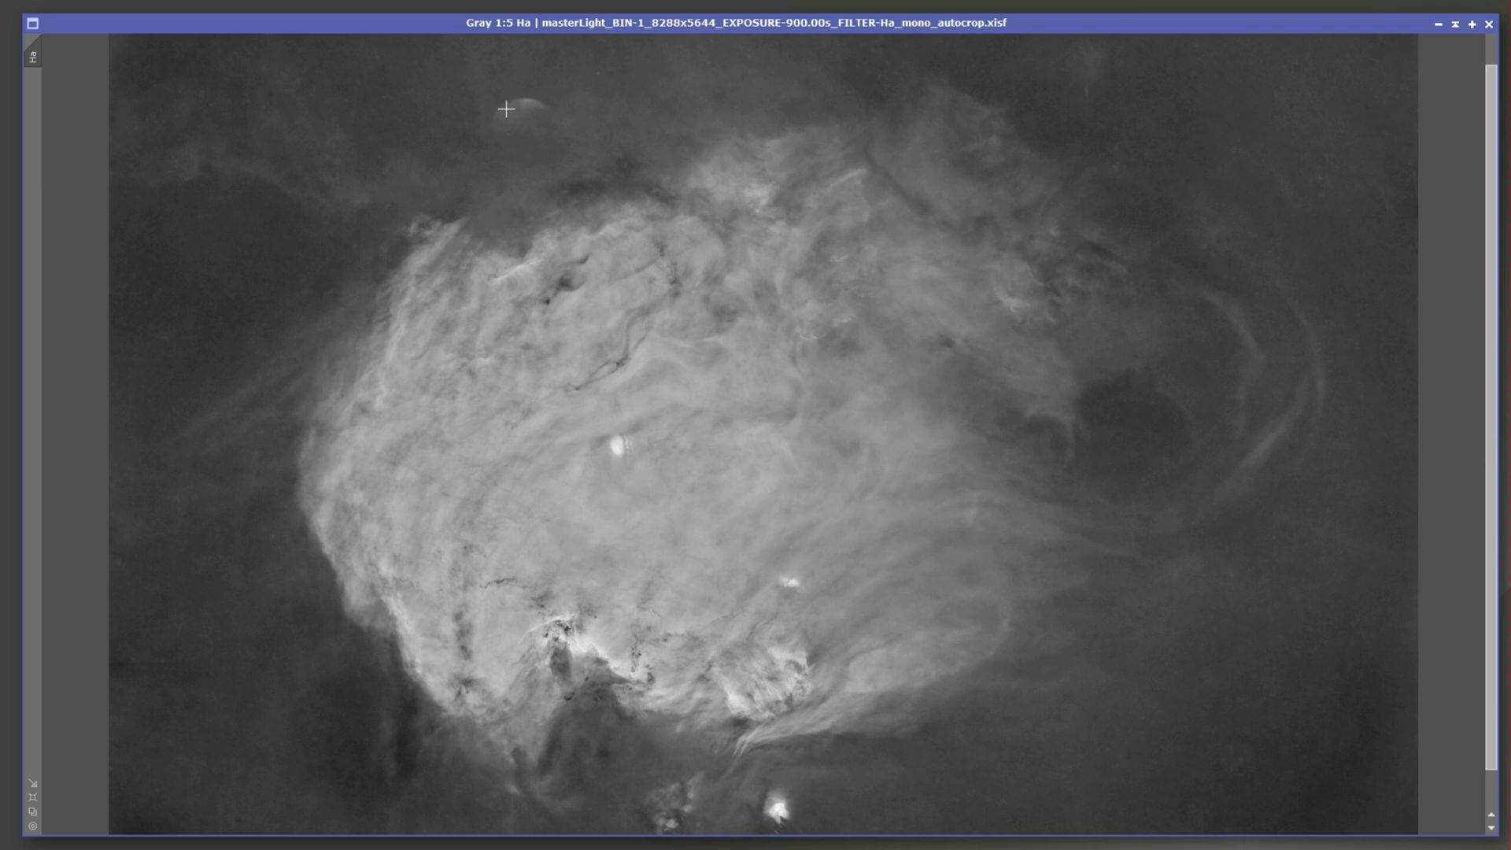
pyautogui.scroll(3, 507, 89)
pyautogui.scroll(1, 511, 87)
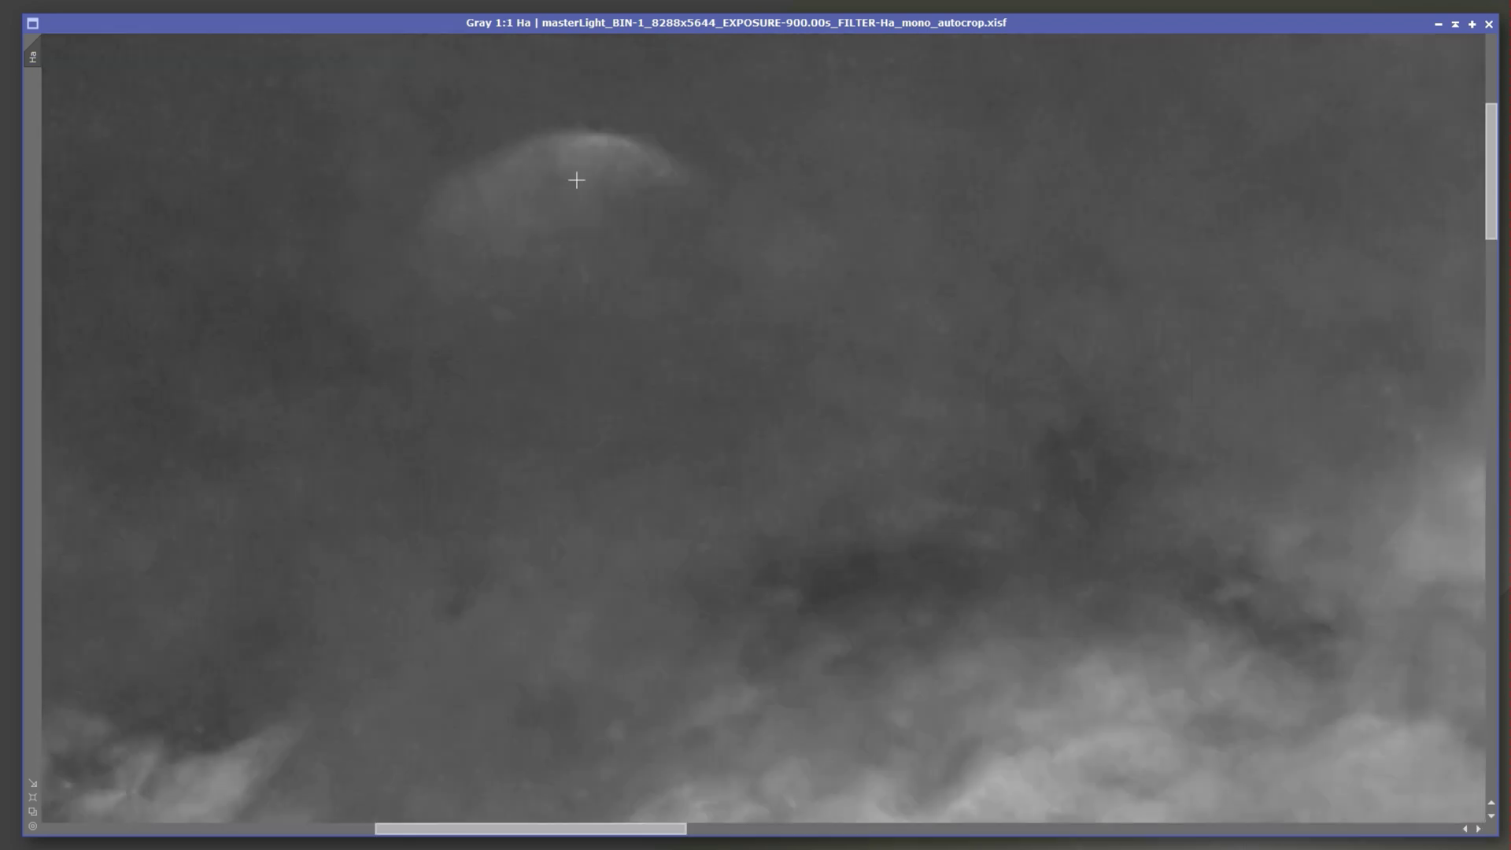
pyautogui.scroll(-4, 765, 330)
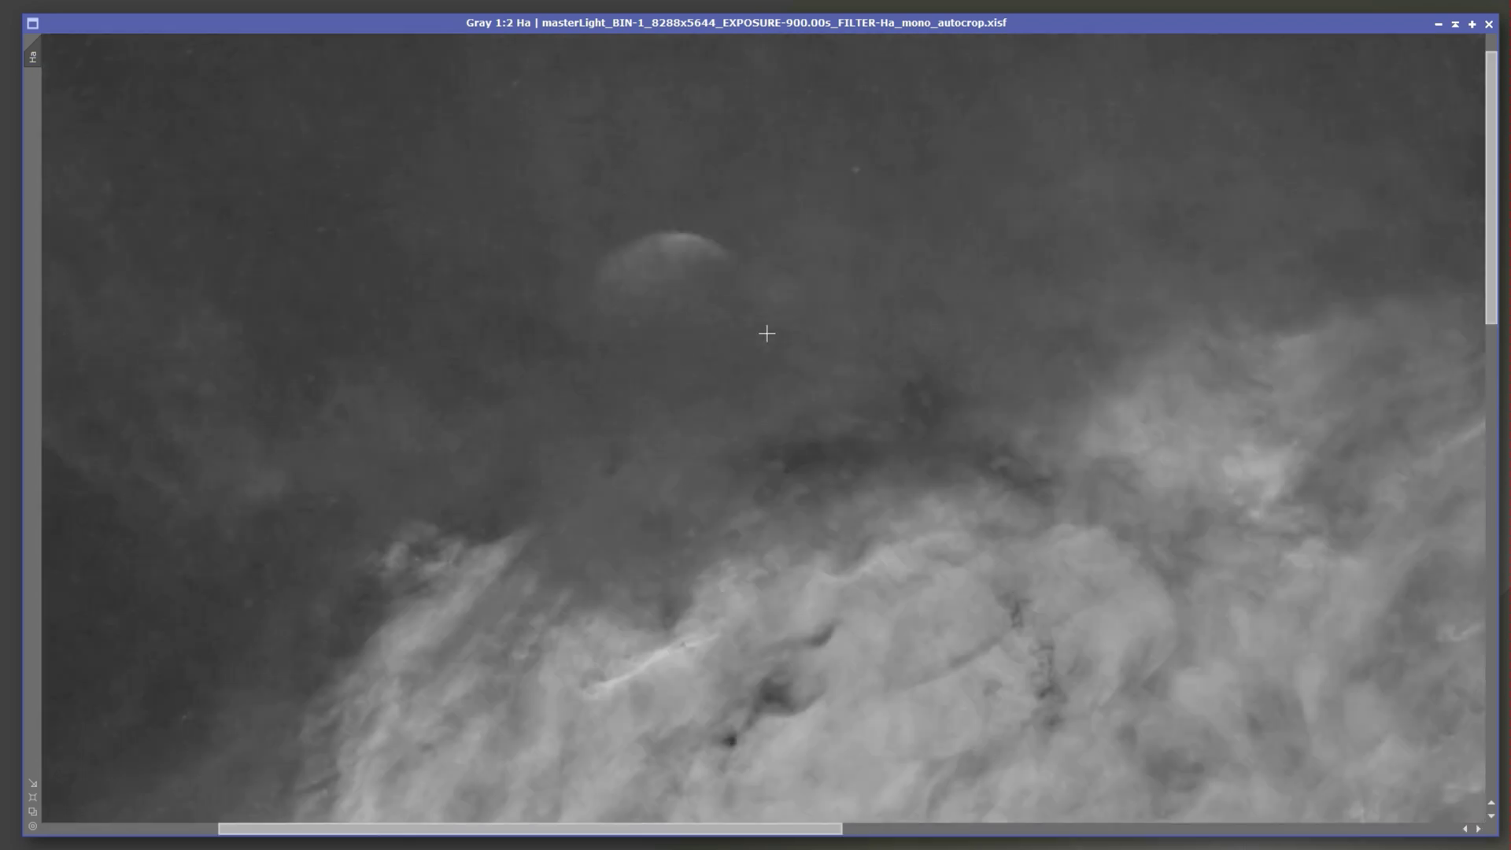
pyautogui.hotkey('ctrl', 'Tab')
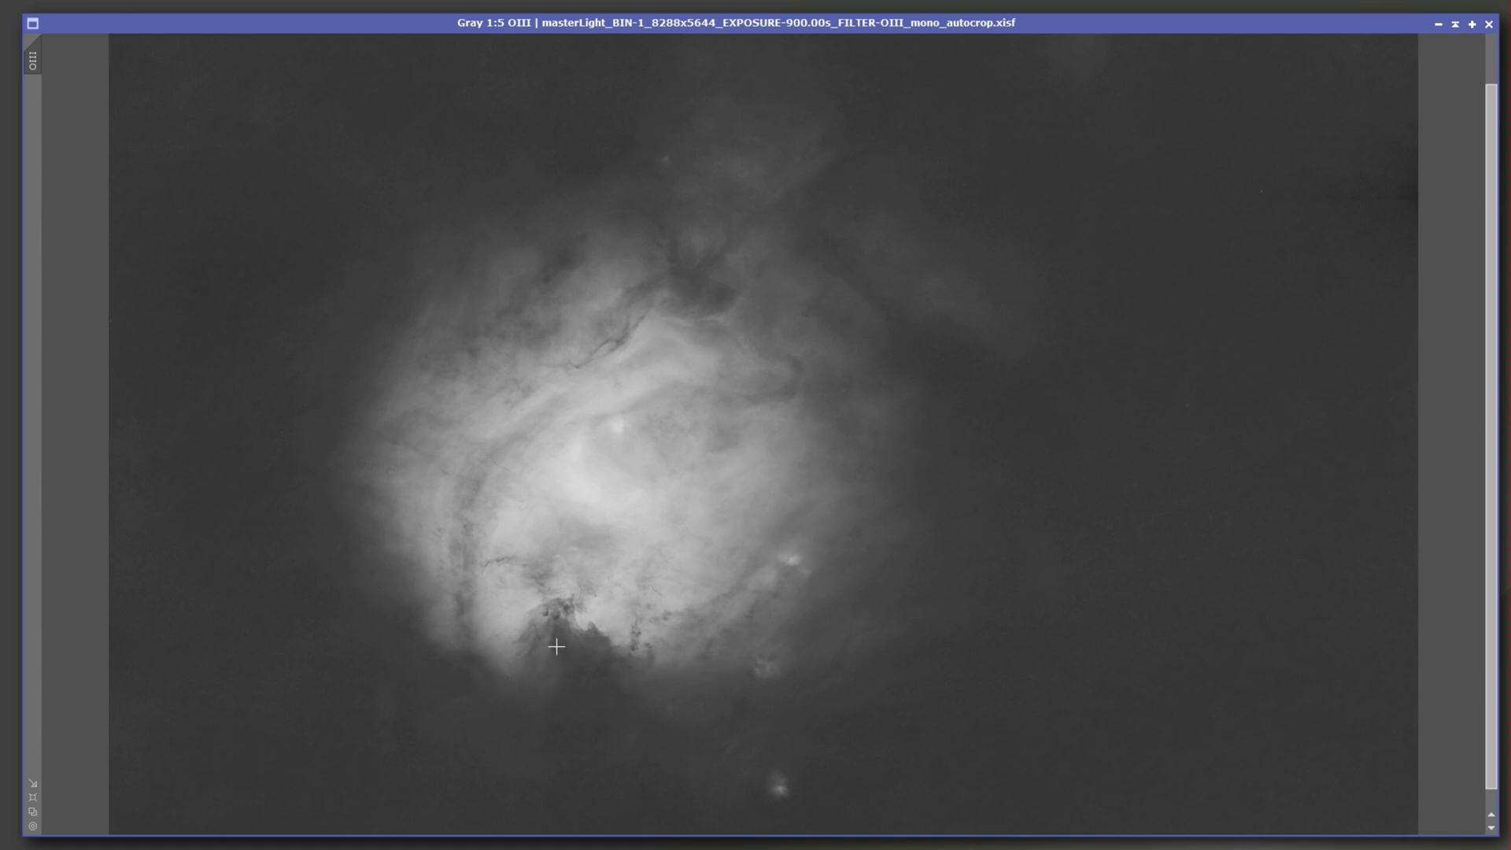
pyautogui.scroll(1, 569, 631)
pyautogui.scroll(3, 569, 632)
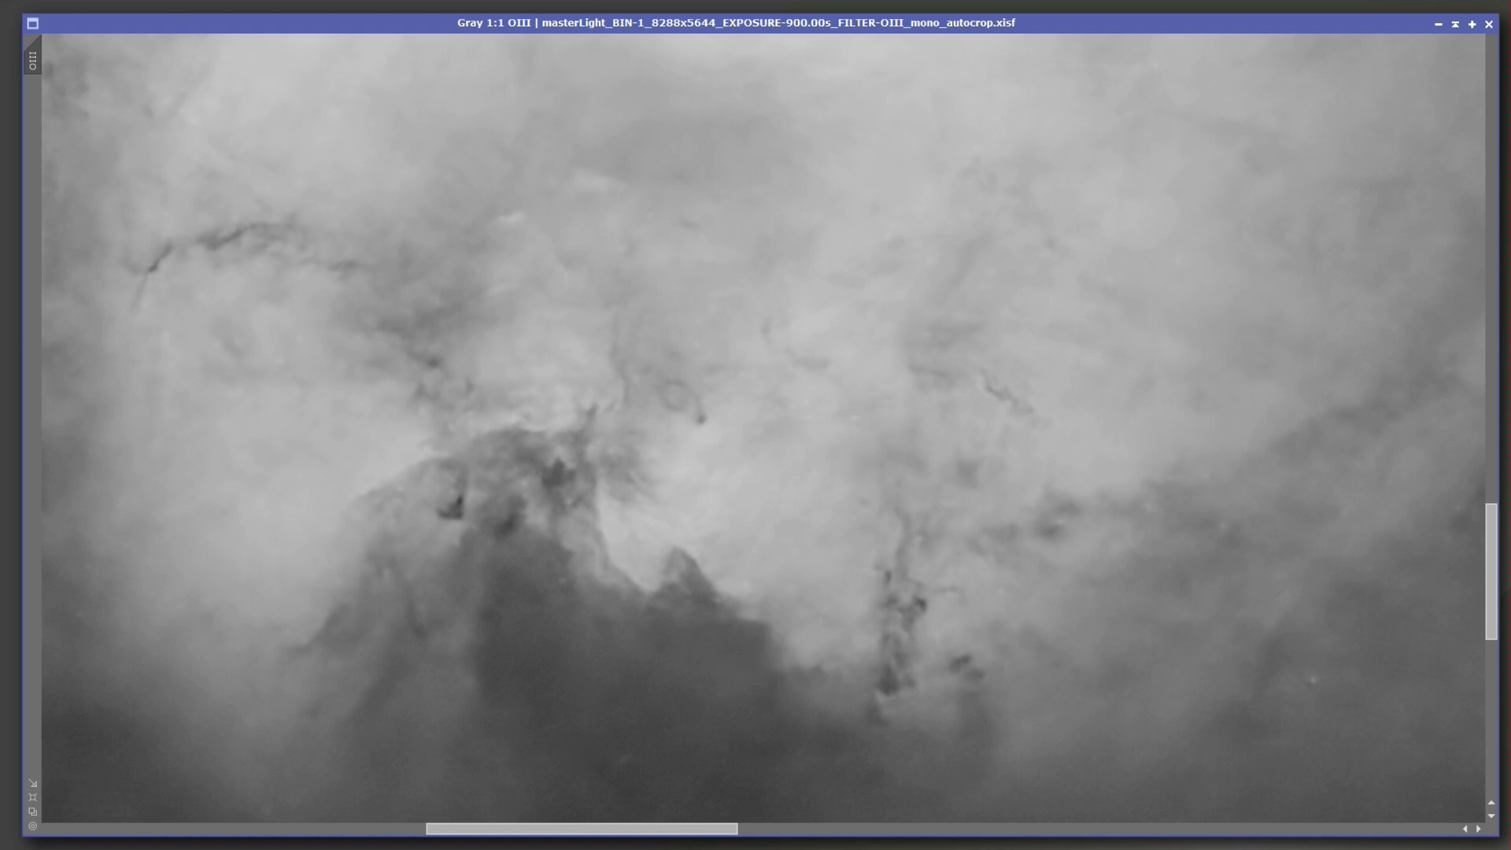
# Bring the SII master forward and zoom and pan across the nebula to inspect its detail
pyautogui.hotkey('ctrl', 'Tab')
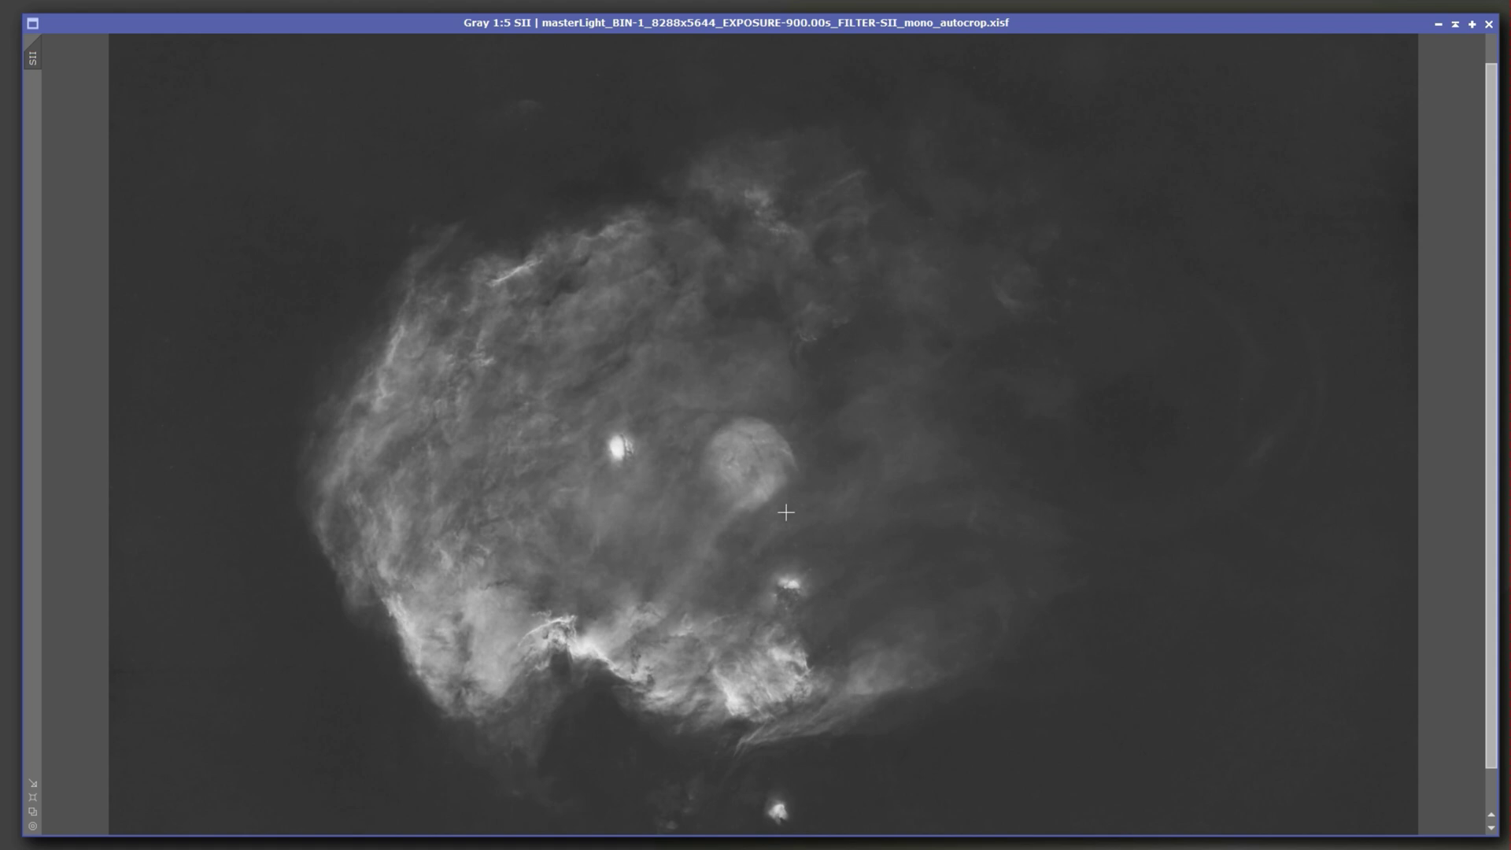
pyautogui.scroll(1, 606, 716)
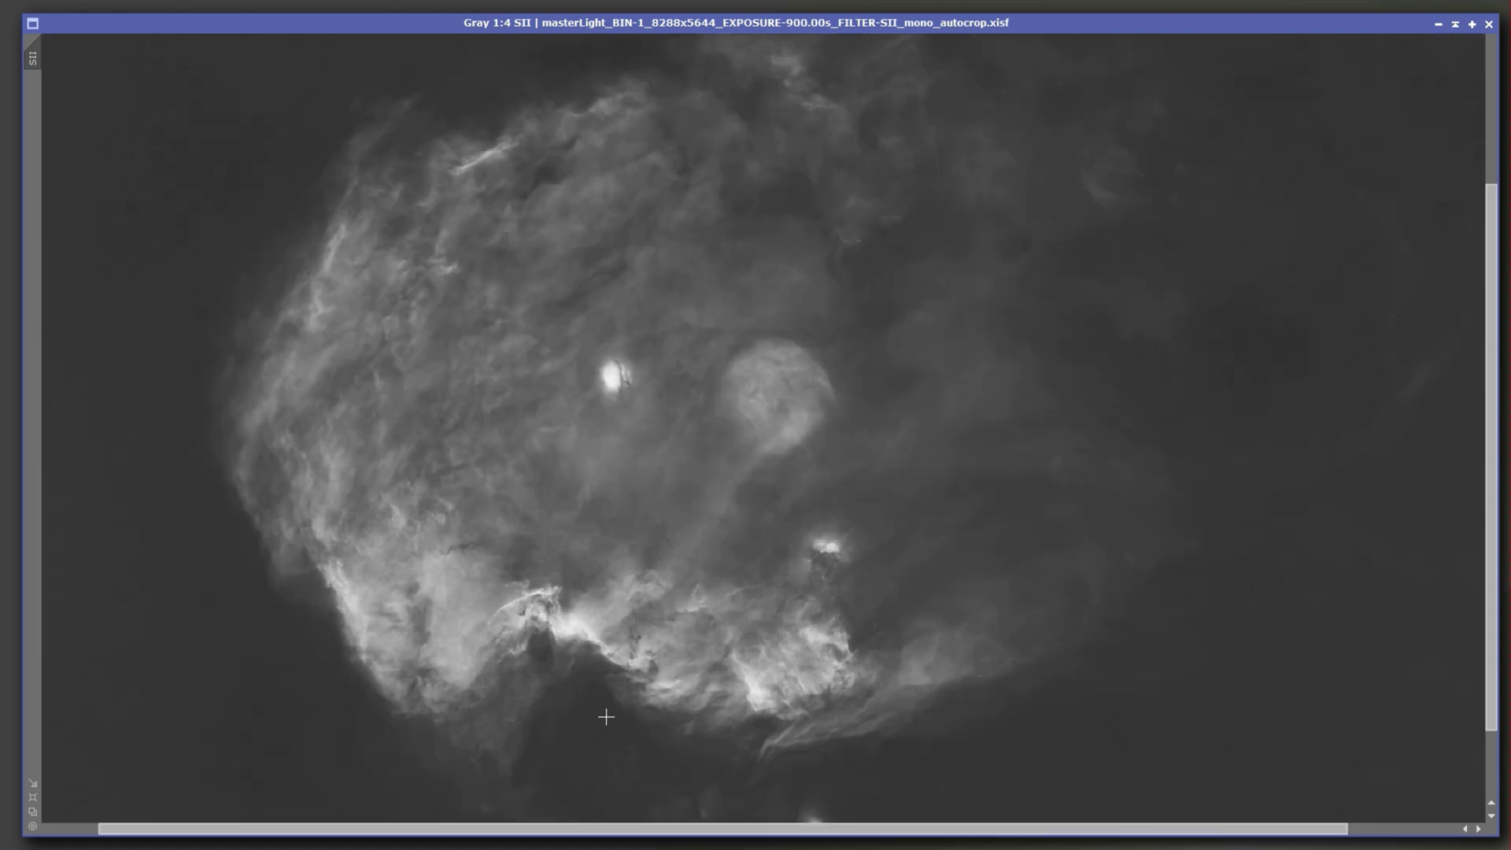
pyautogui.scroll(2, 606, 716)
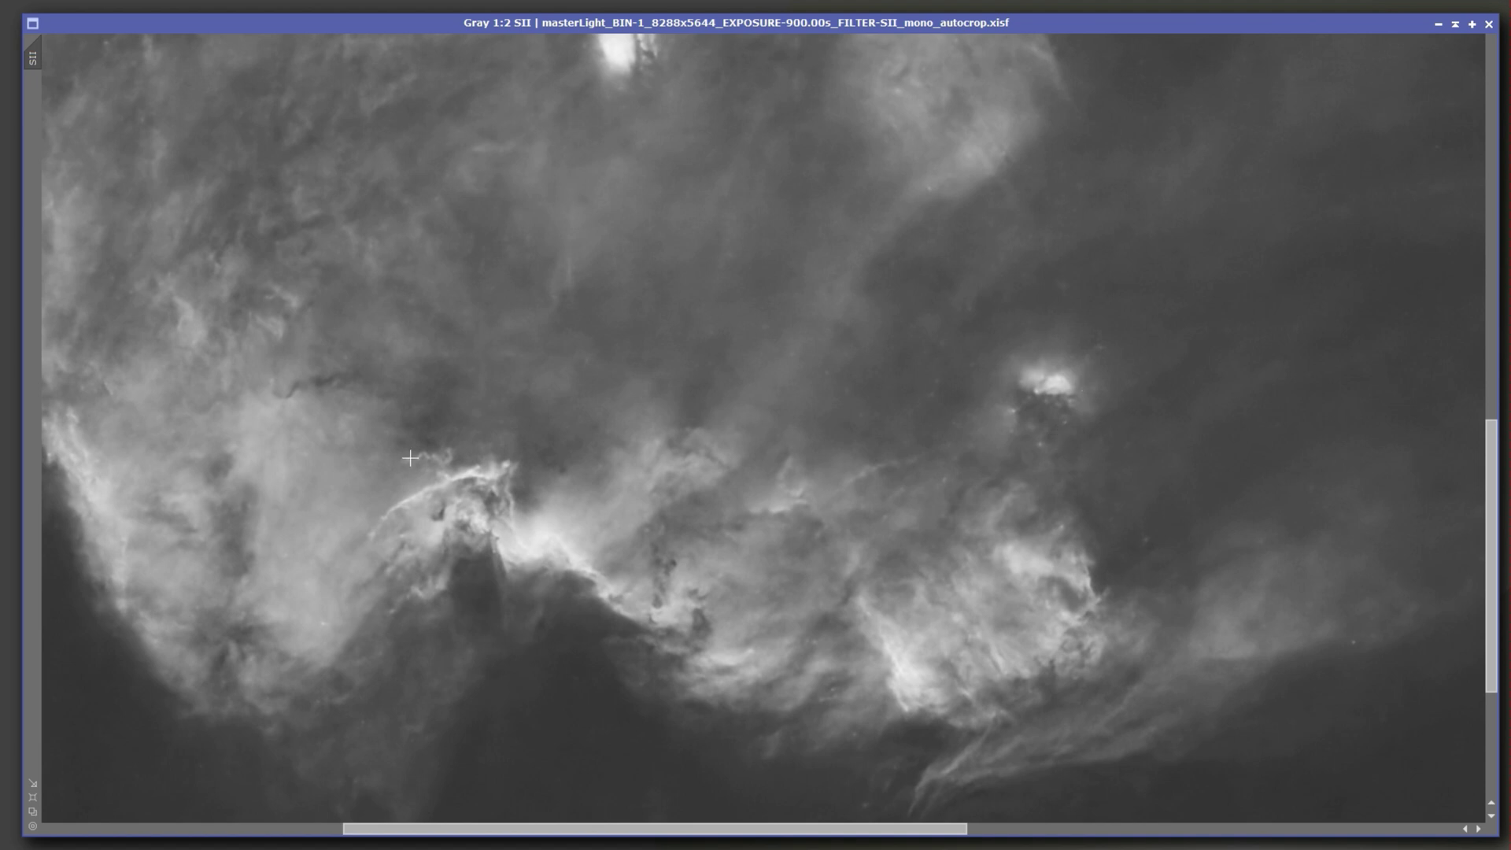
pyautogui.scroll(1, 410, 457)
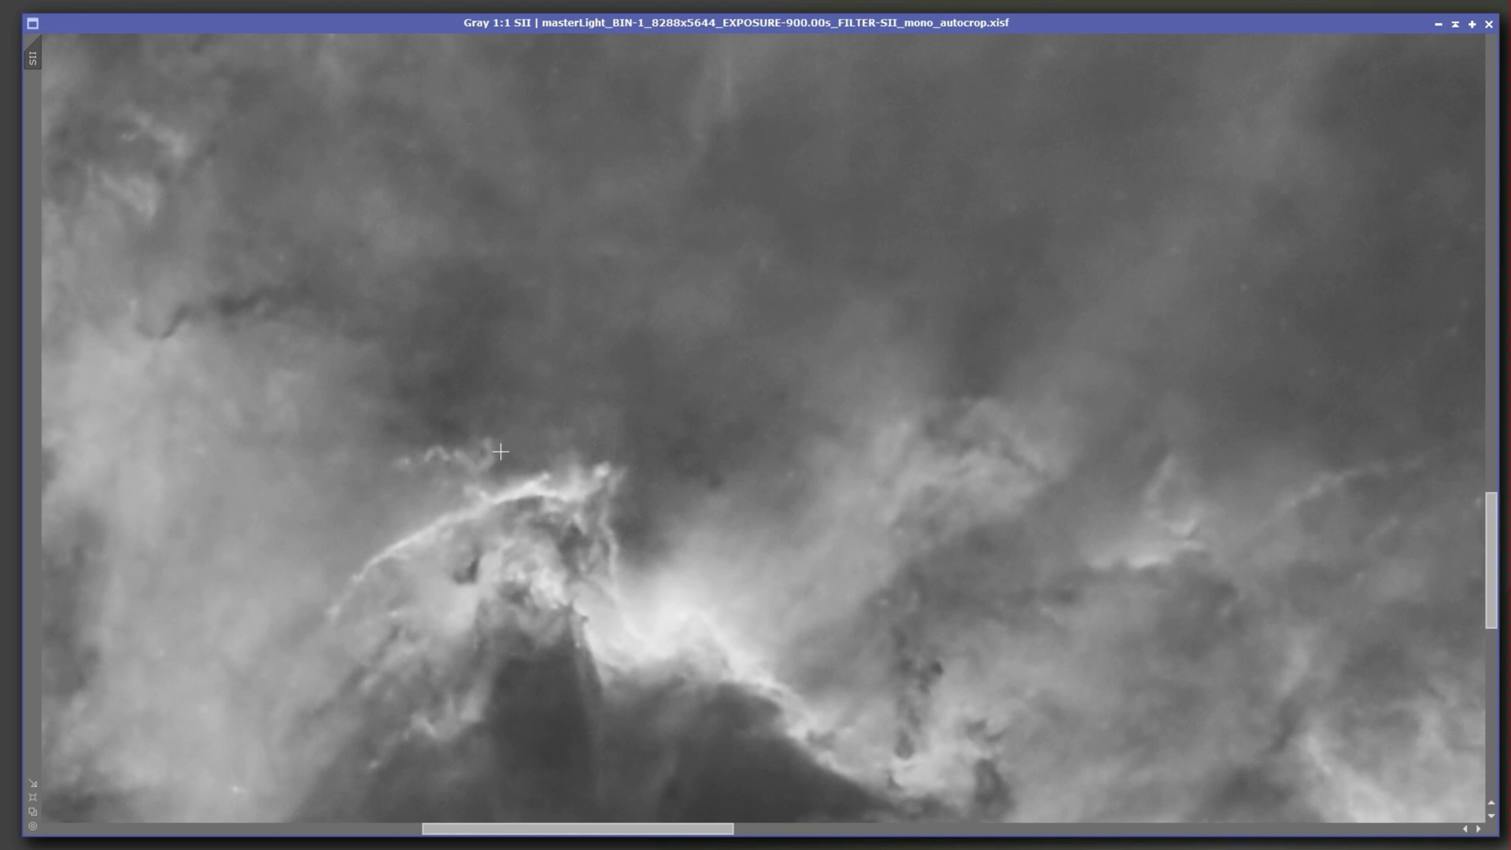
pyautogui.moveTo(671, 836); pyautogui.dragTo(840, 836)
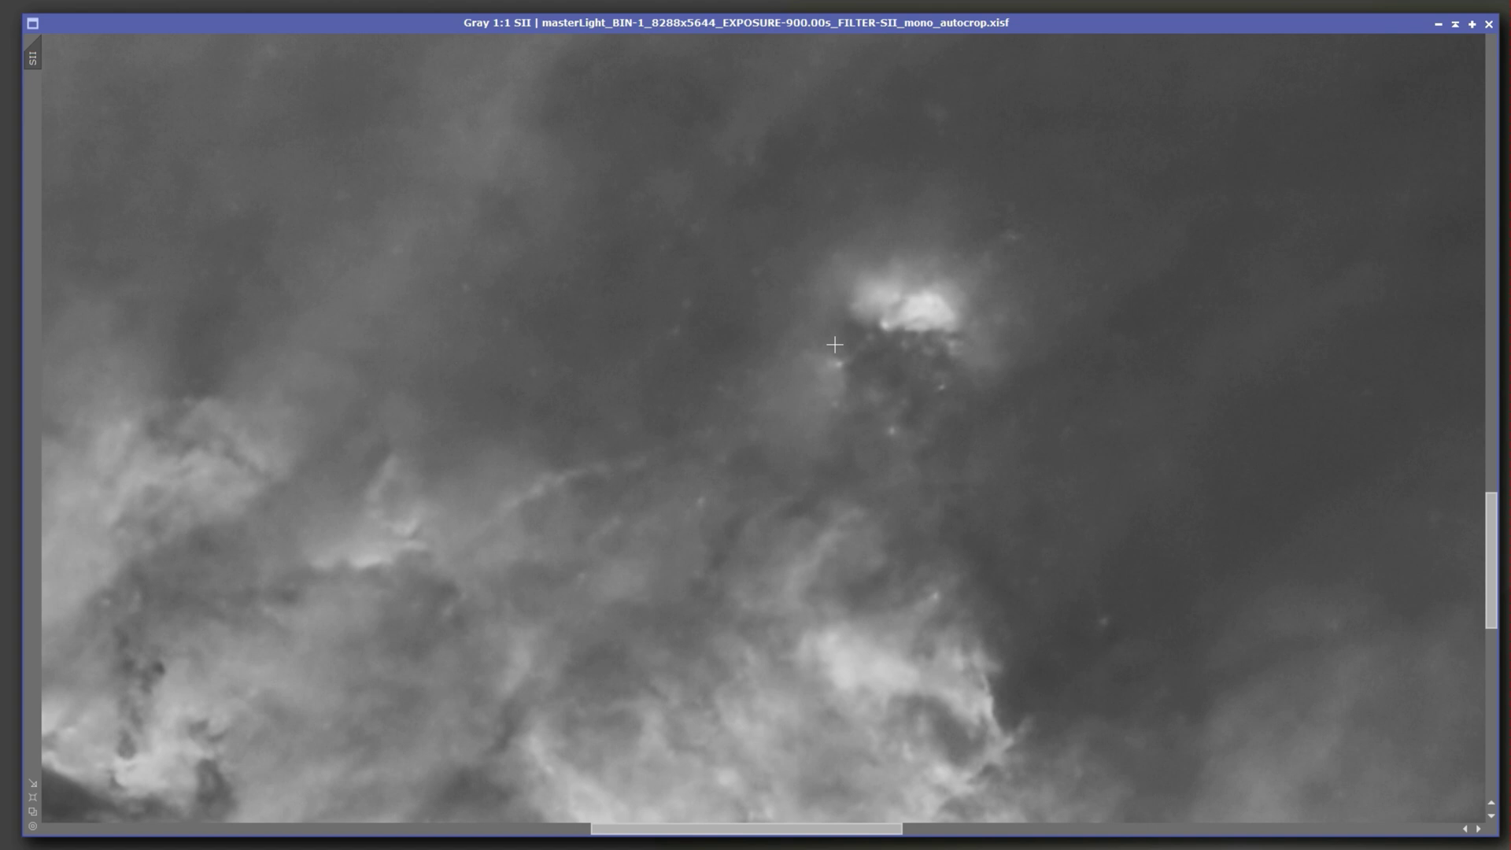
pyautogui.scroll(-3, 919, 464)
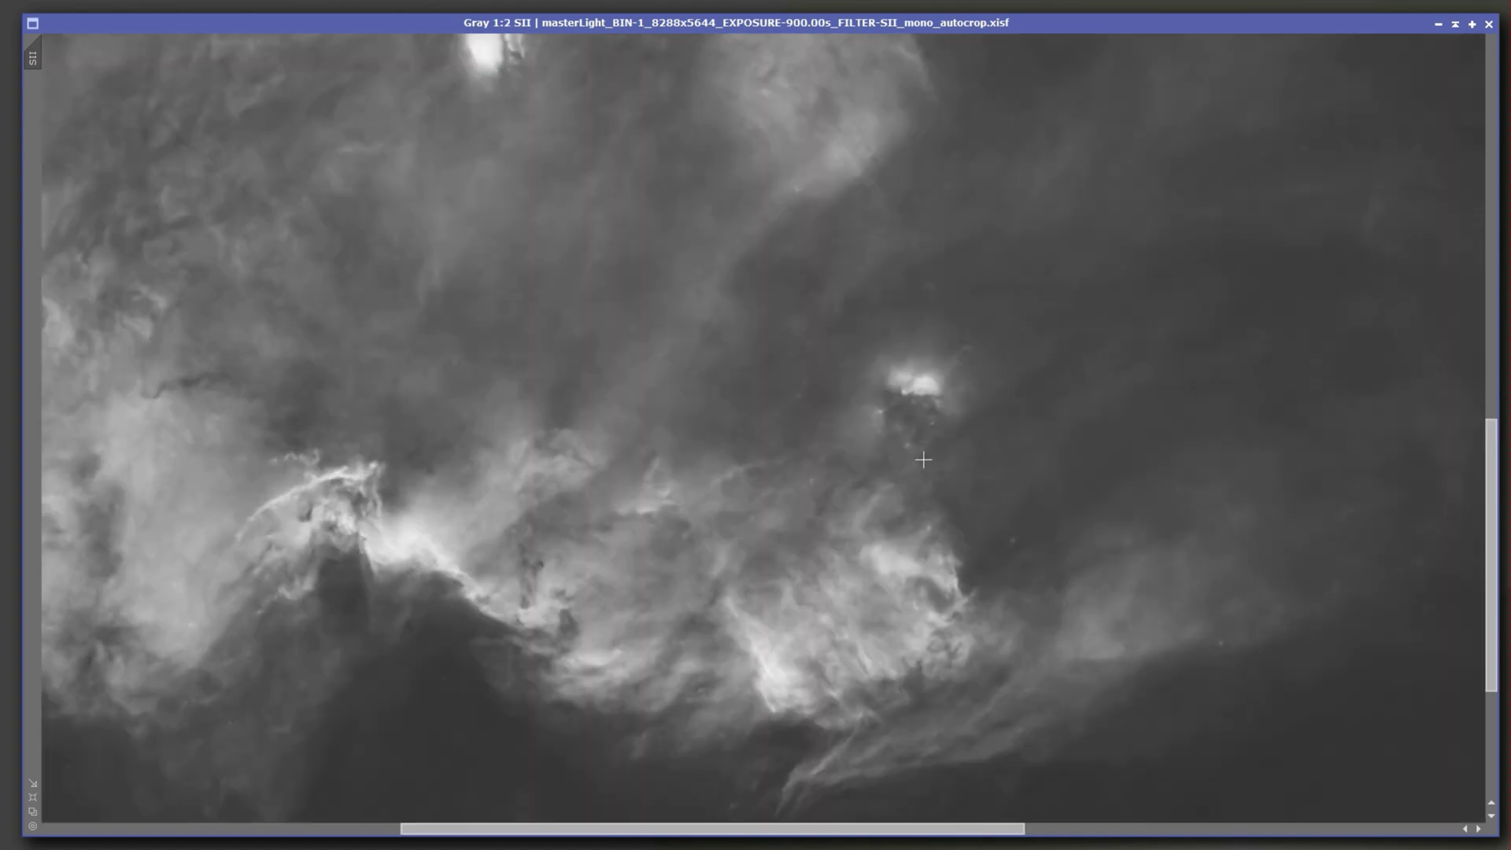
pyautogui.scroll(1, 913, 475)
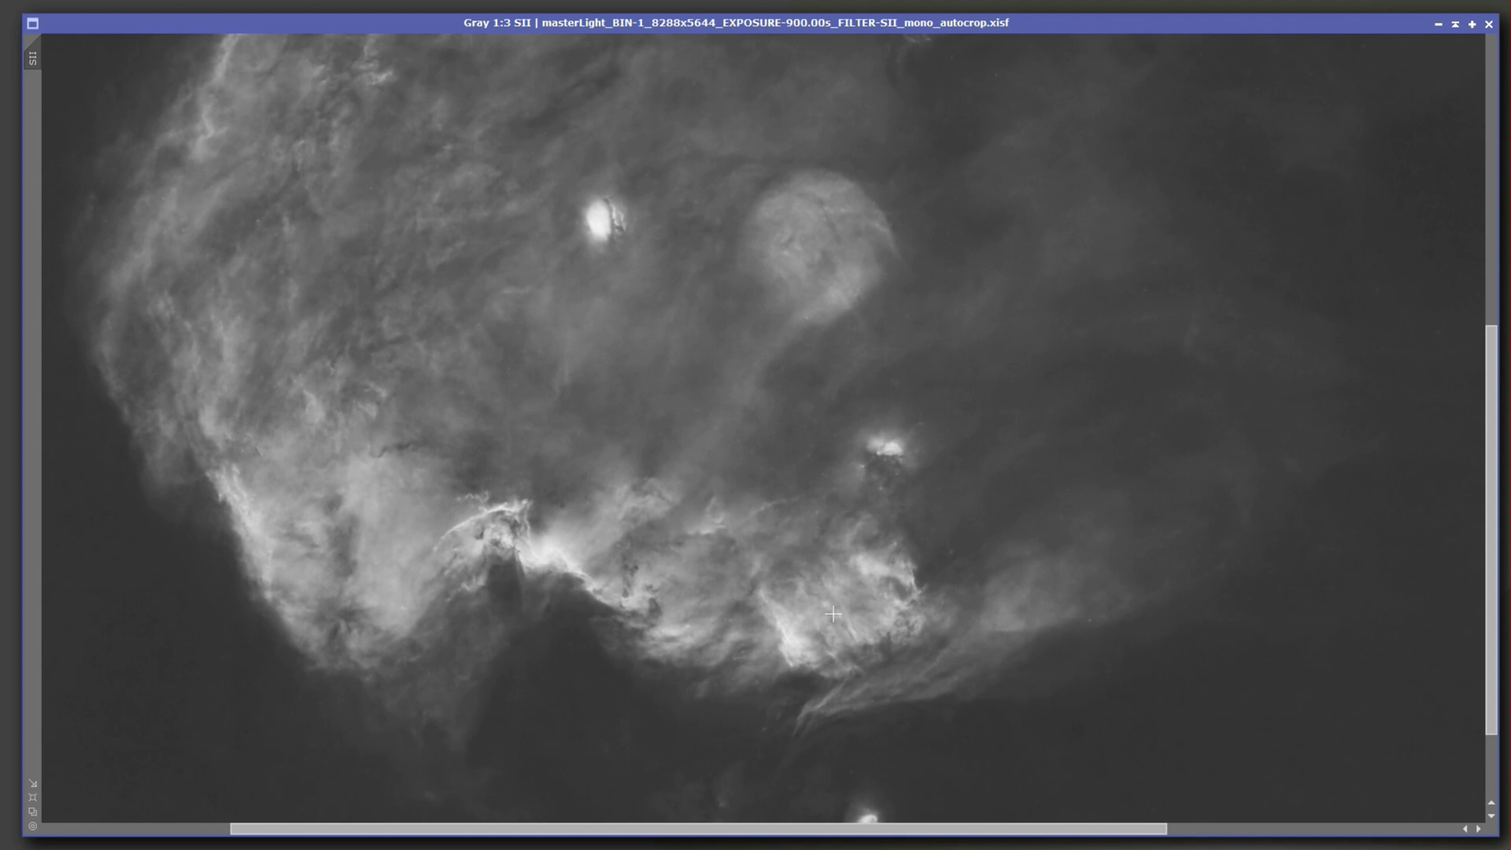
pyautogui.scroll(-1, 843, 665)
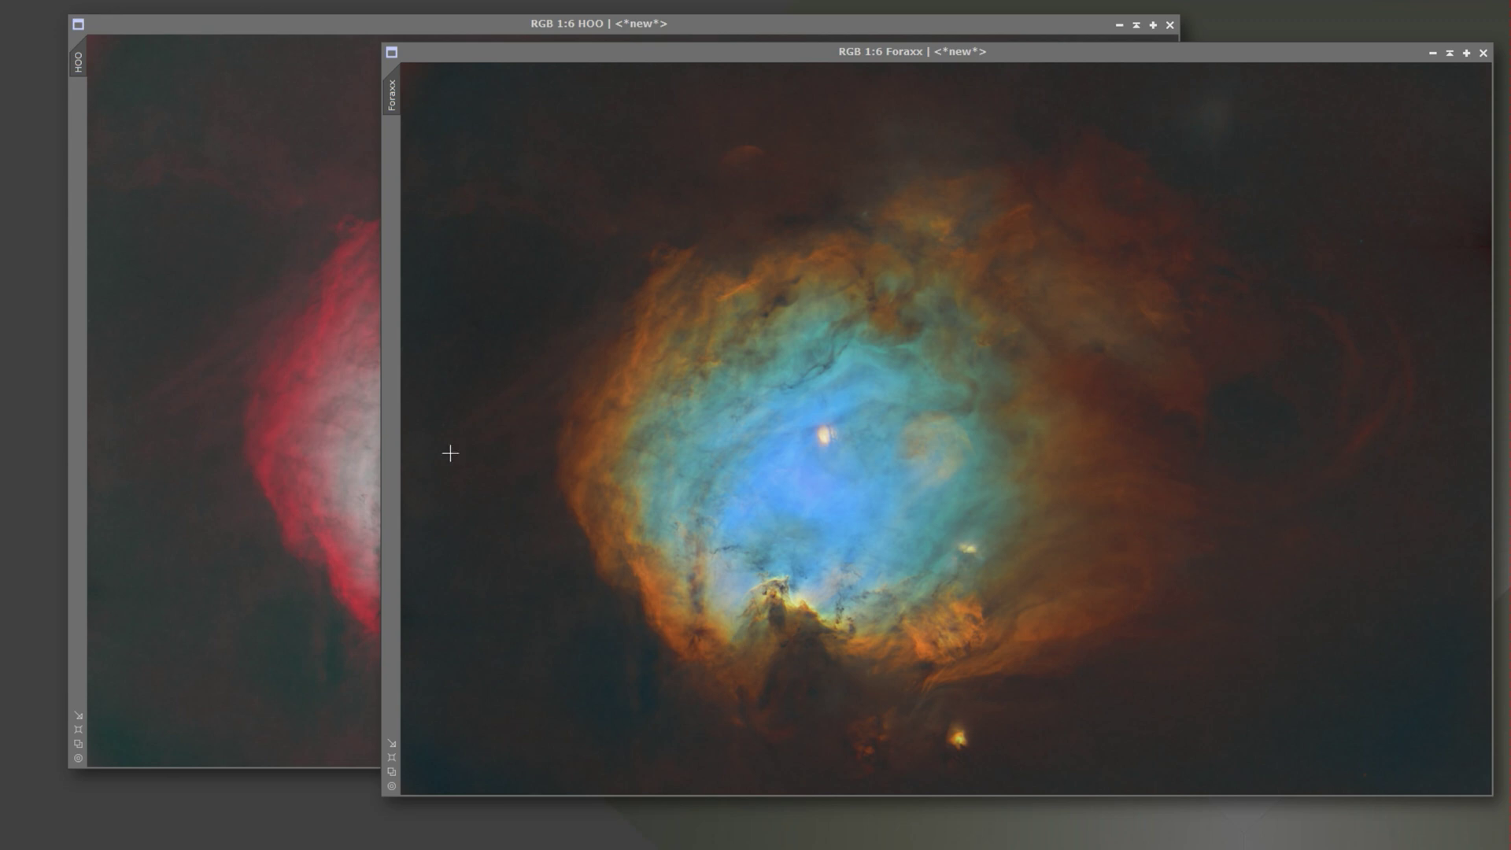
# Bring the HOO composite window to the front
pyautogui.click(236, 465)
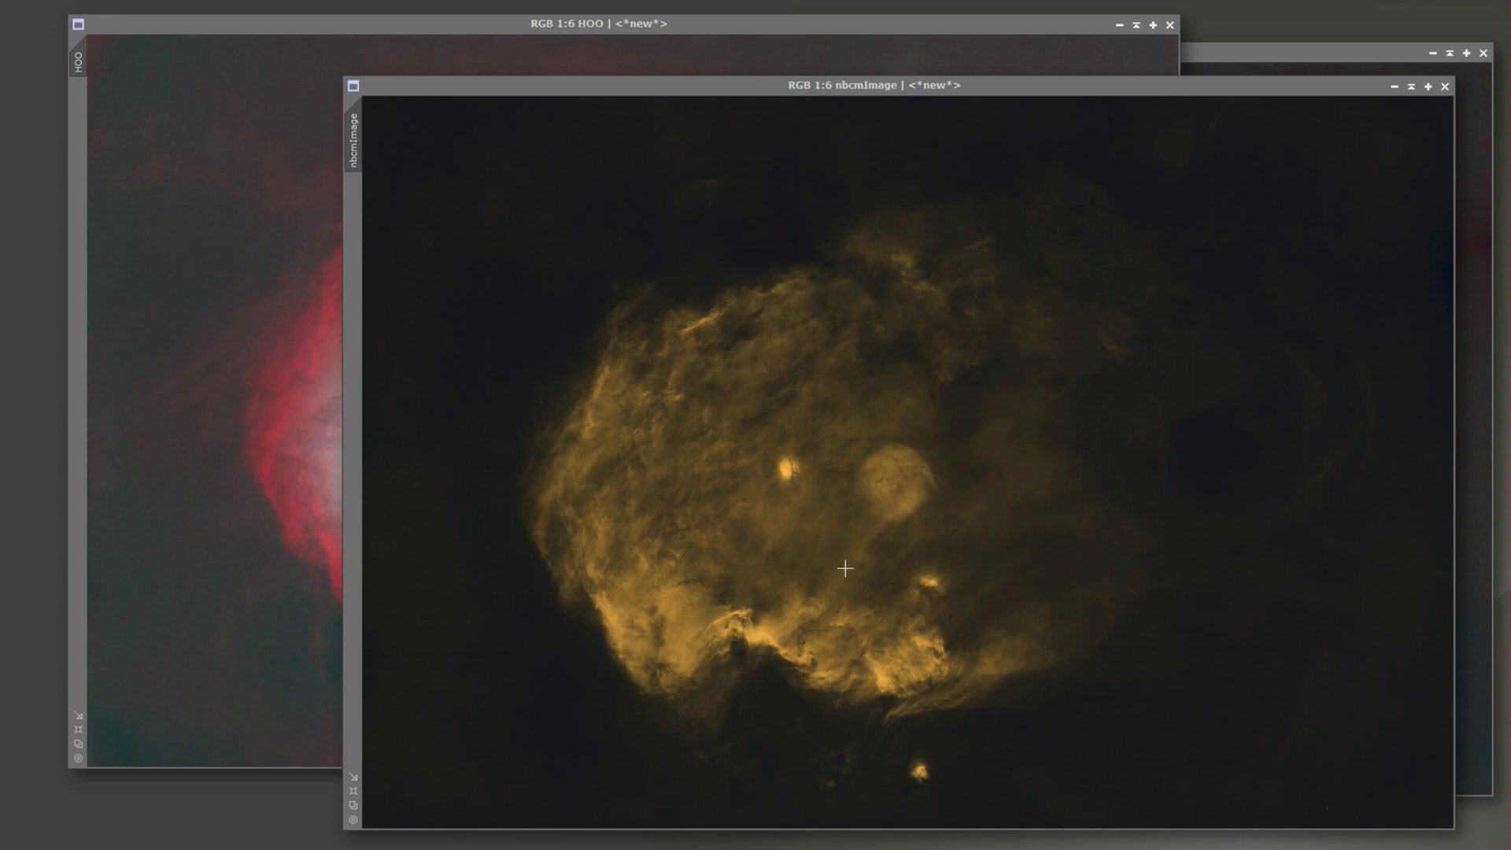
# Show the HOO composite, then place the Foraxx palette image in front of it
pyautogui.click(315, 458)
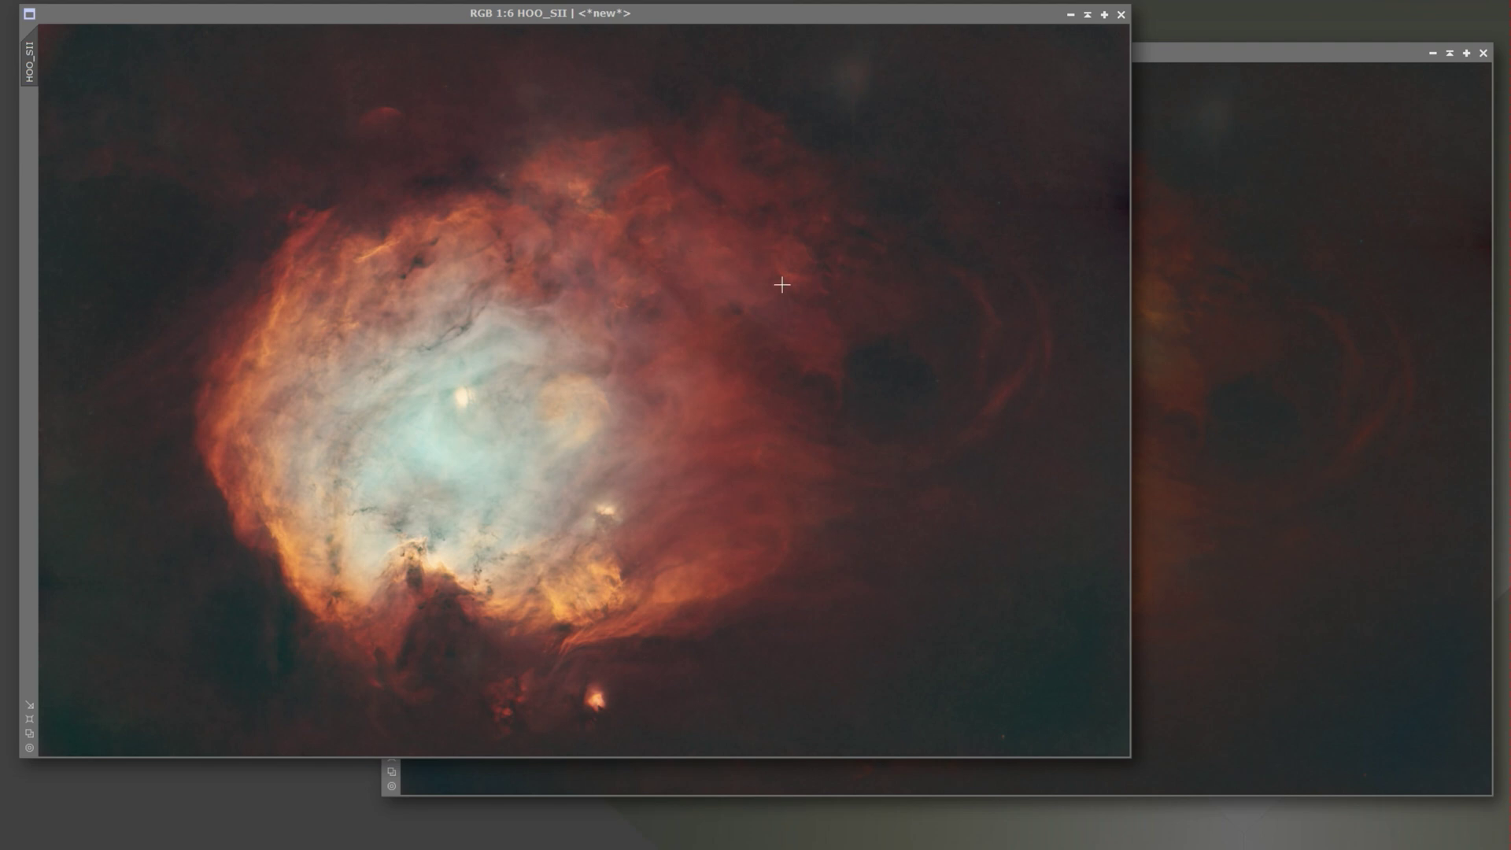
pyautogui.click(1383, 370)
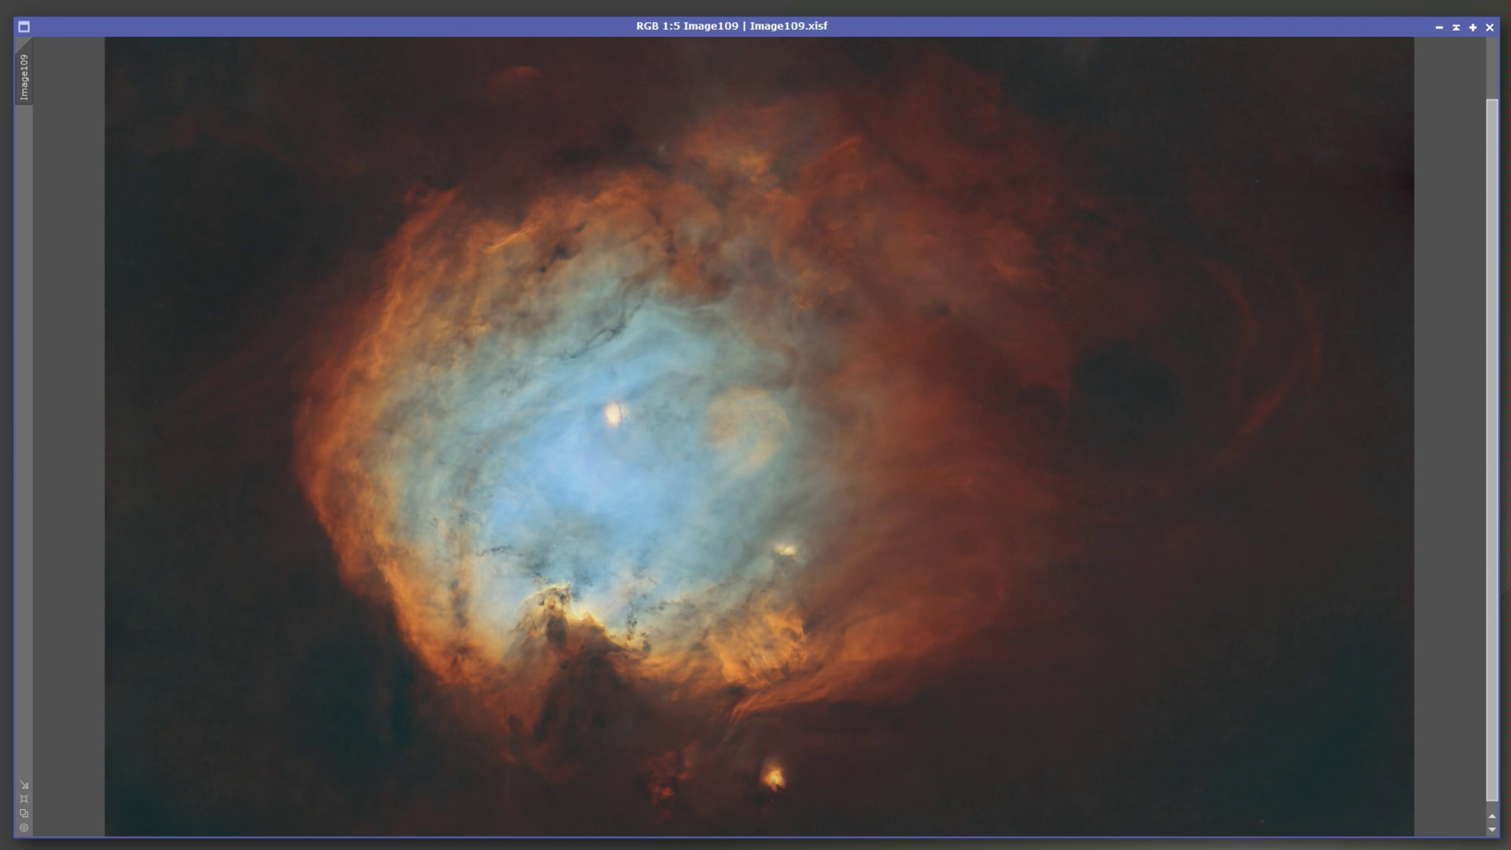
# Redo and undo the brightening and saturation on the averaged Image109 to compare the result
pyautogui.hotkey('ctrl', 'y')
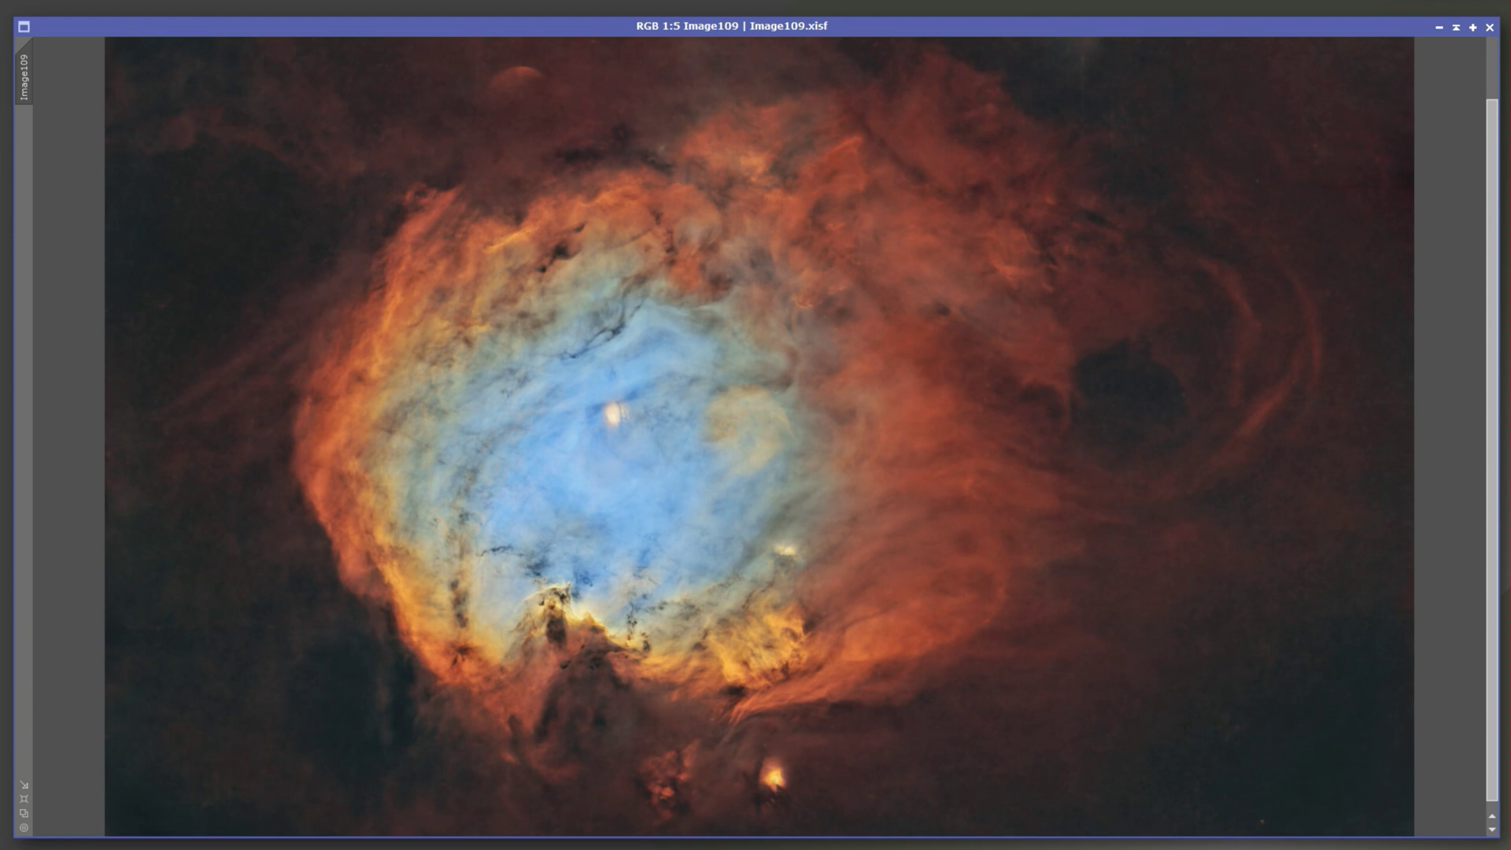
pyautogui.hotkey('ctrl', 'z')
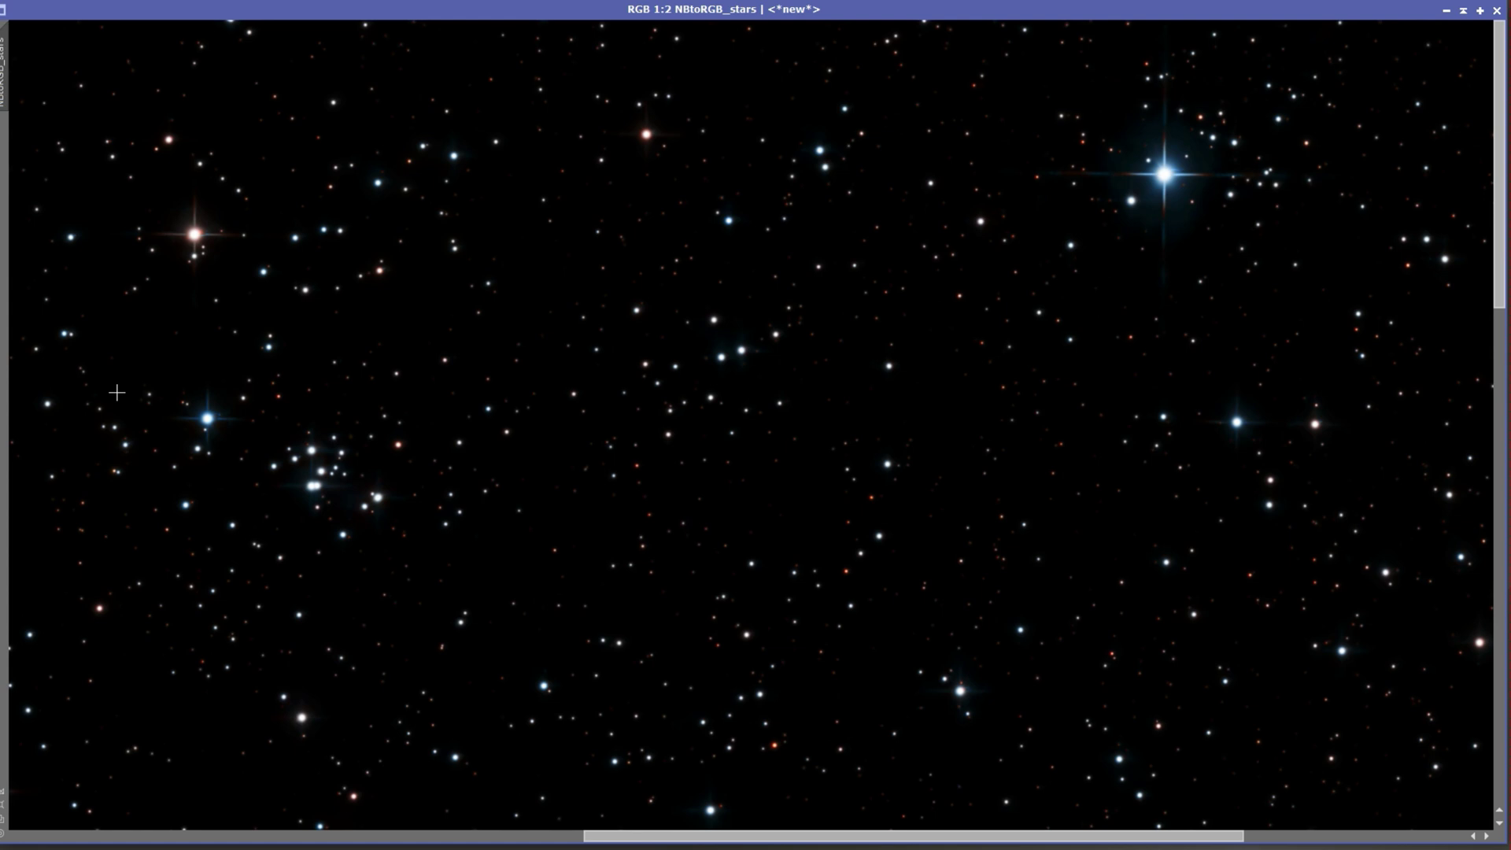
pyautogui.click(55, 2)
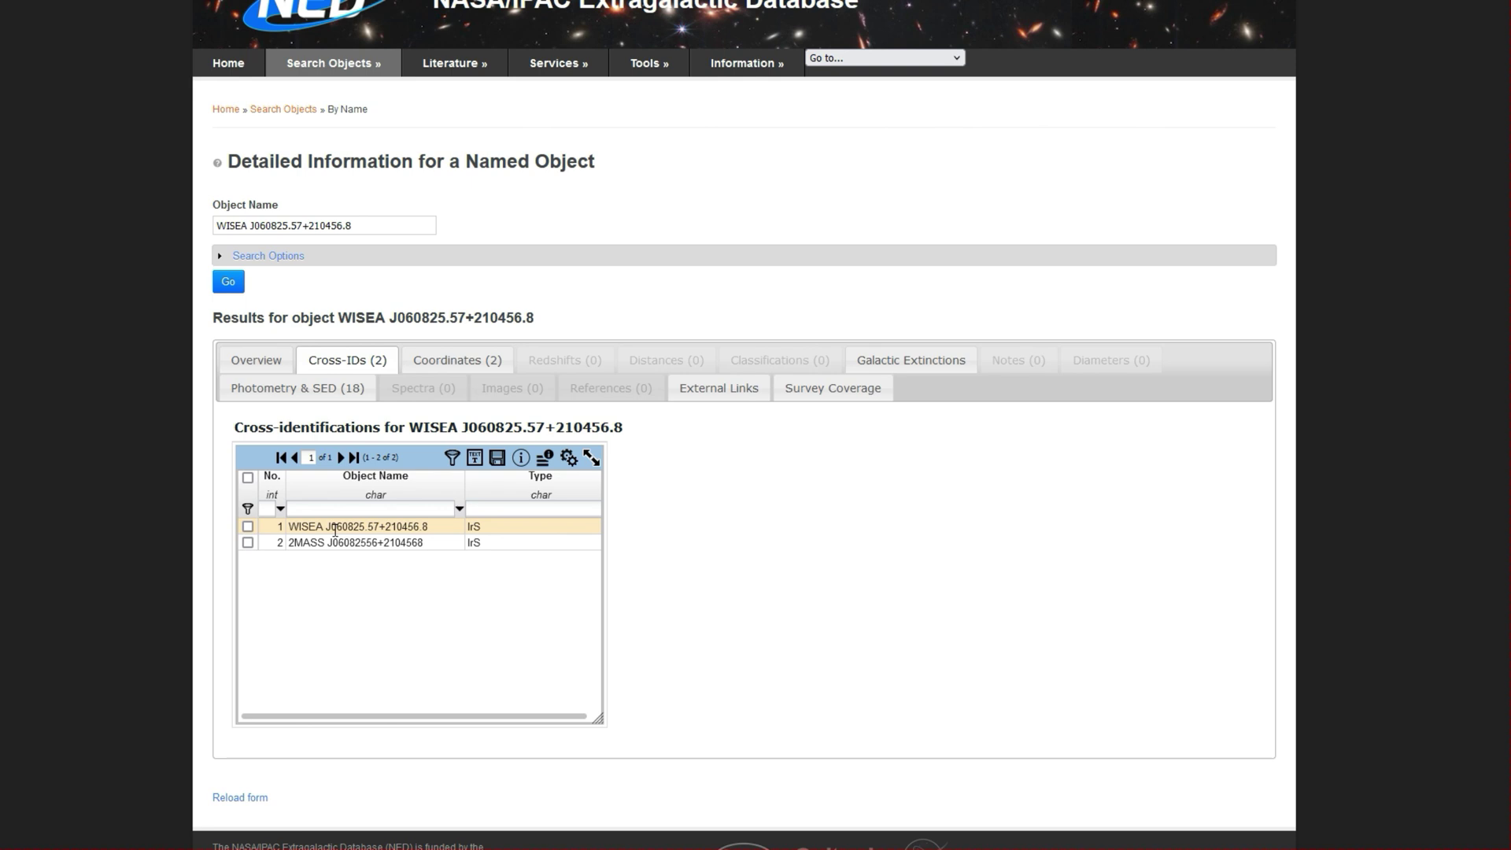
# Show the NED overview for WISEA J060825.57+210456.8, with type IrS and its coordinates
pyautogui.click(266, 366)
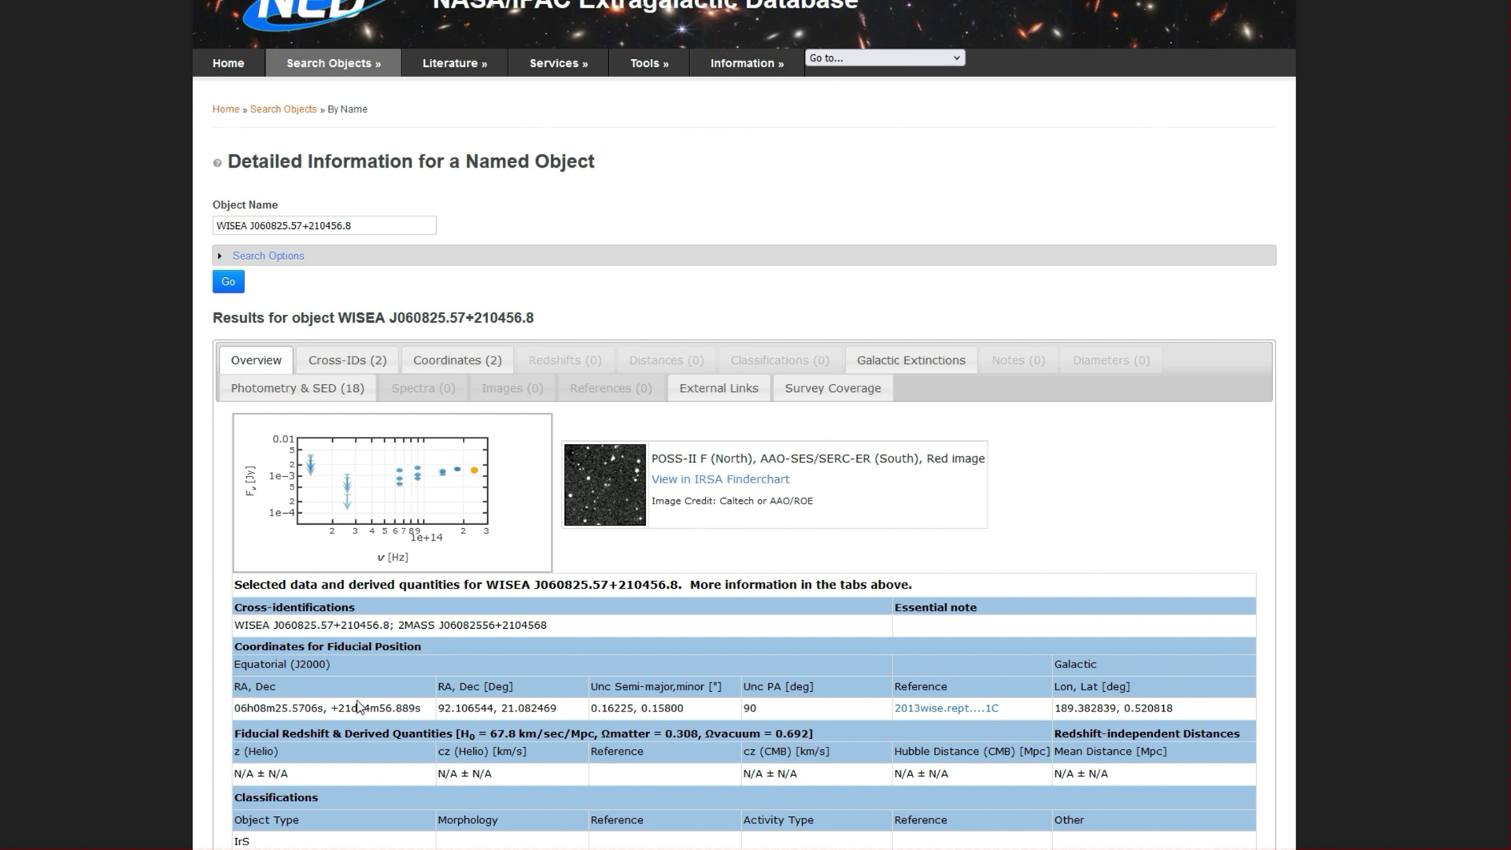
pyautogui.scroll(-1, 945, 785)
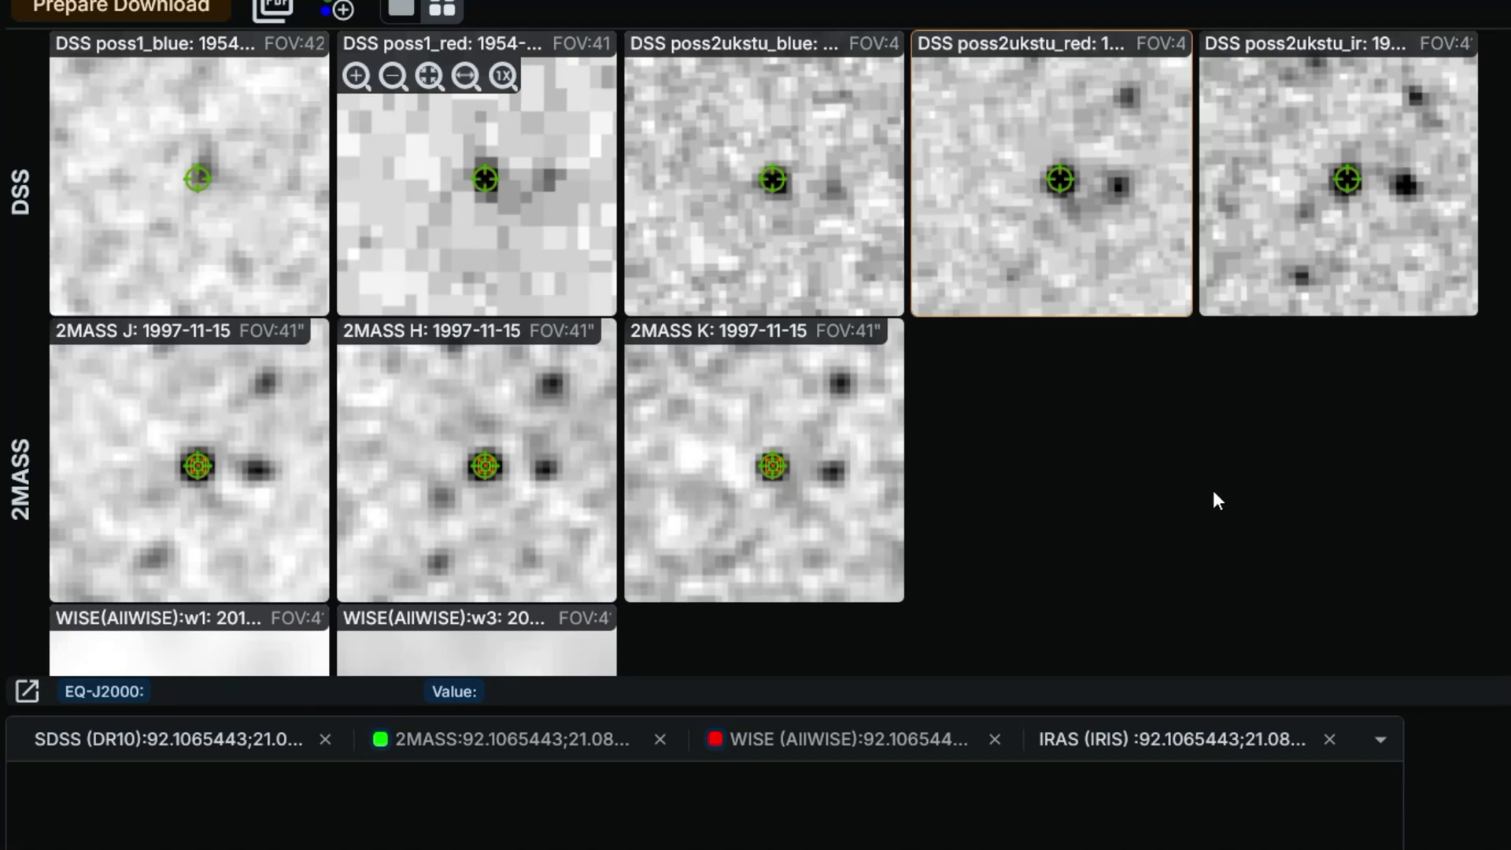
# Review the DSS, 2MASS, WISE and IRAS cutout rows centred on the object
pyautogui.scroll(-5, 1217, 502)
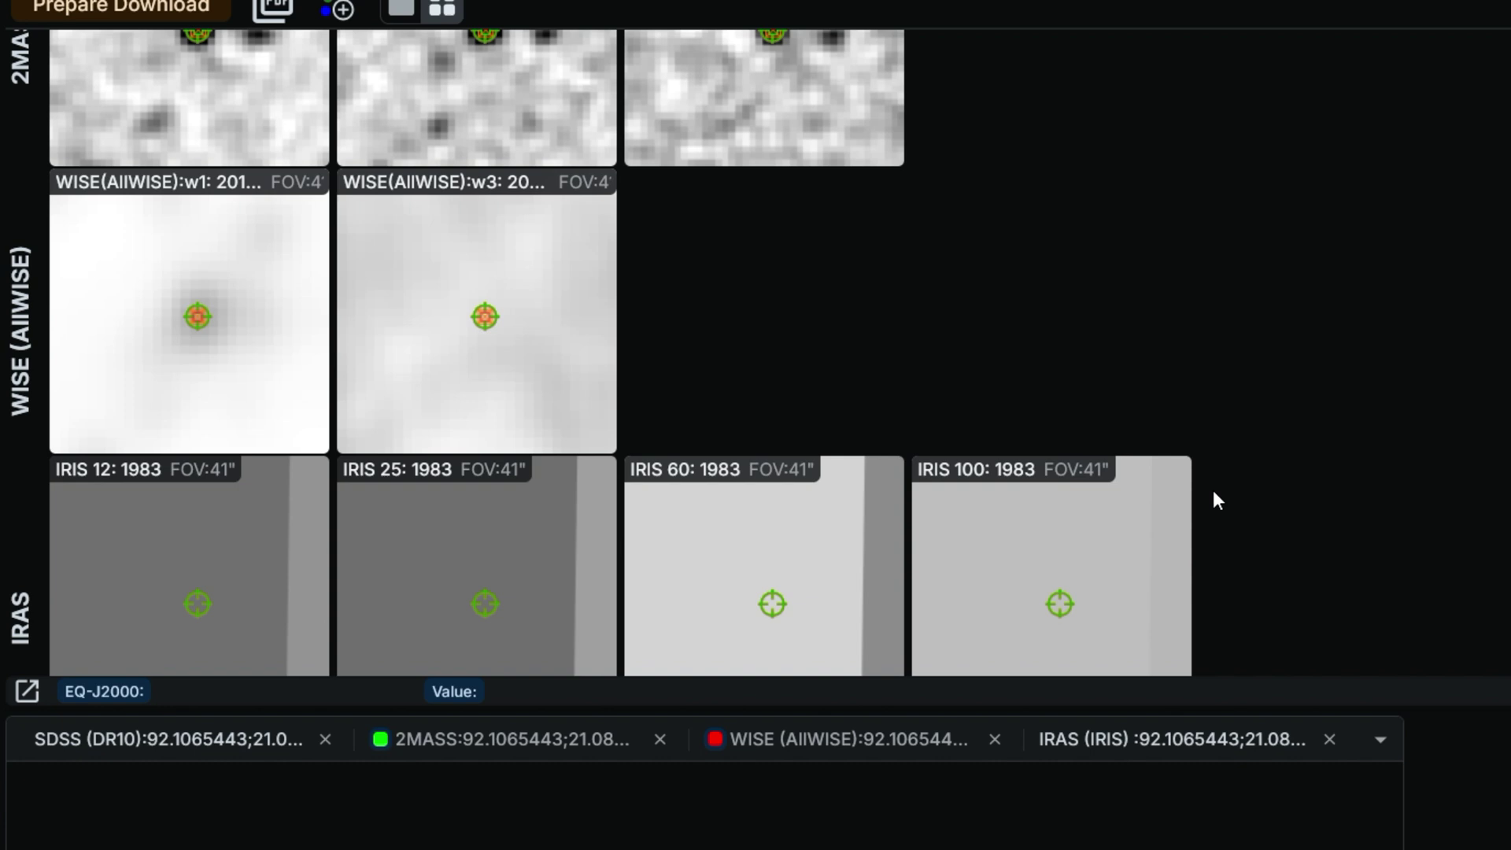
pyautogui.scroll(5, 1398, 452)
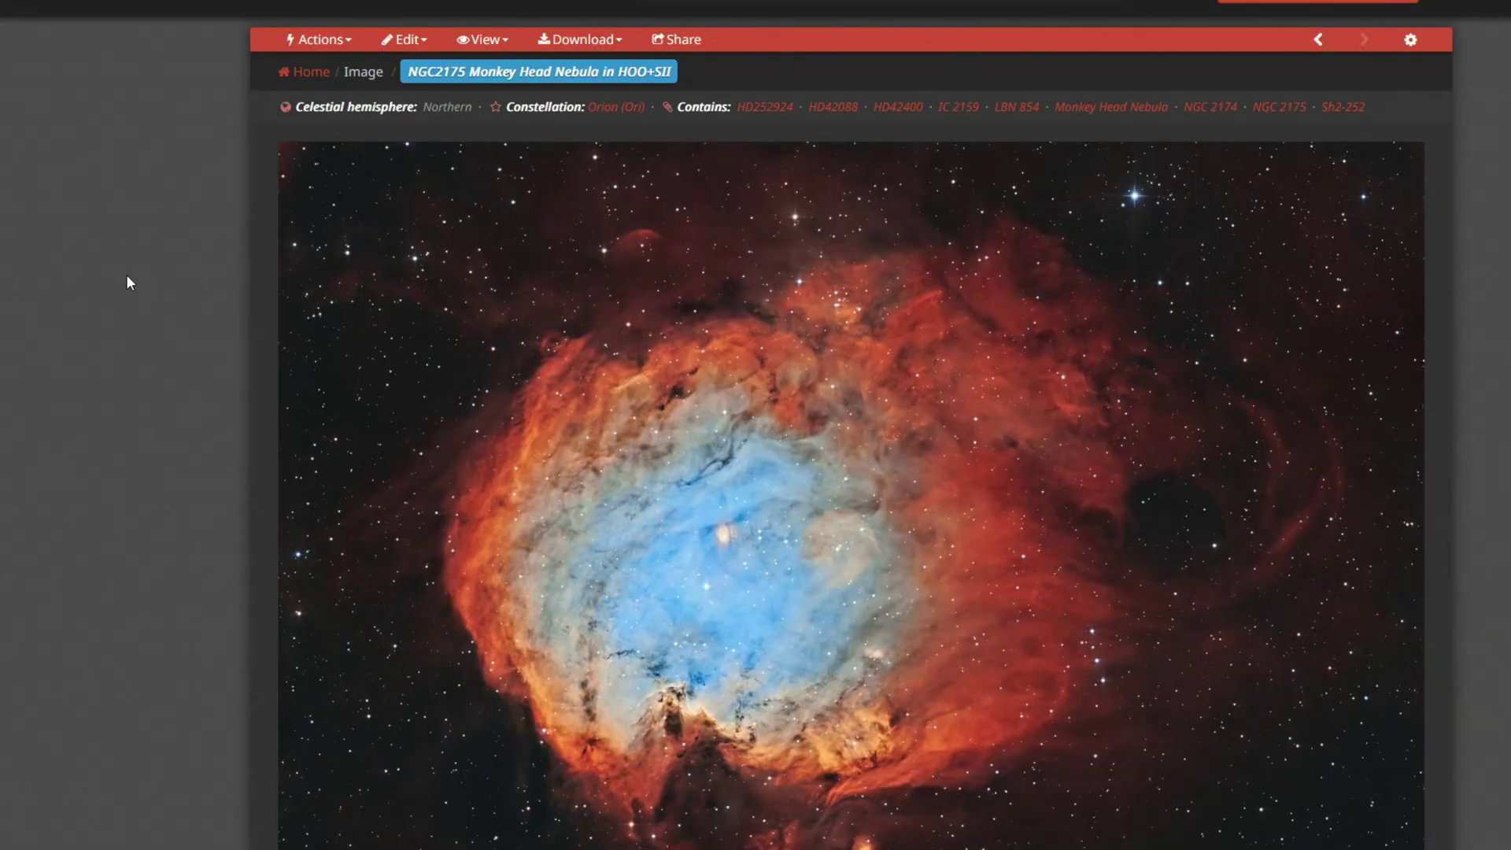
# Read through the AstroBin post's details, description and WISEA and SH2-252E inset images
pyautogui.scroll(-1, 127, 273)
pyautogui.scroll(-2, 127, 277)
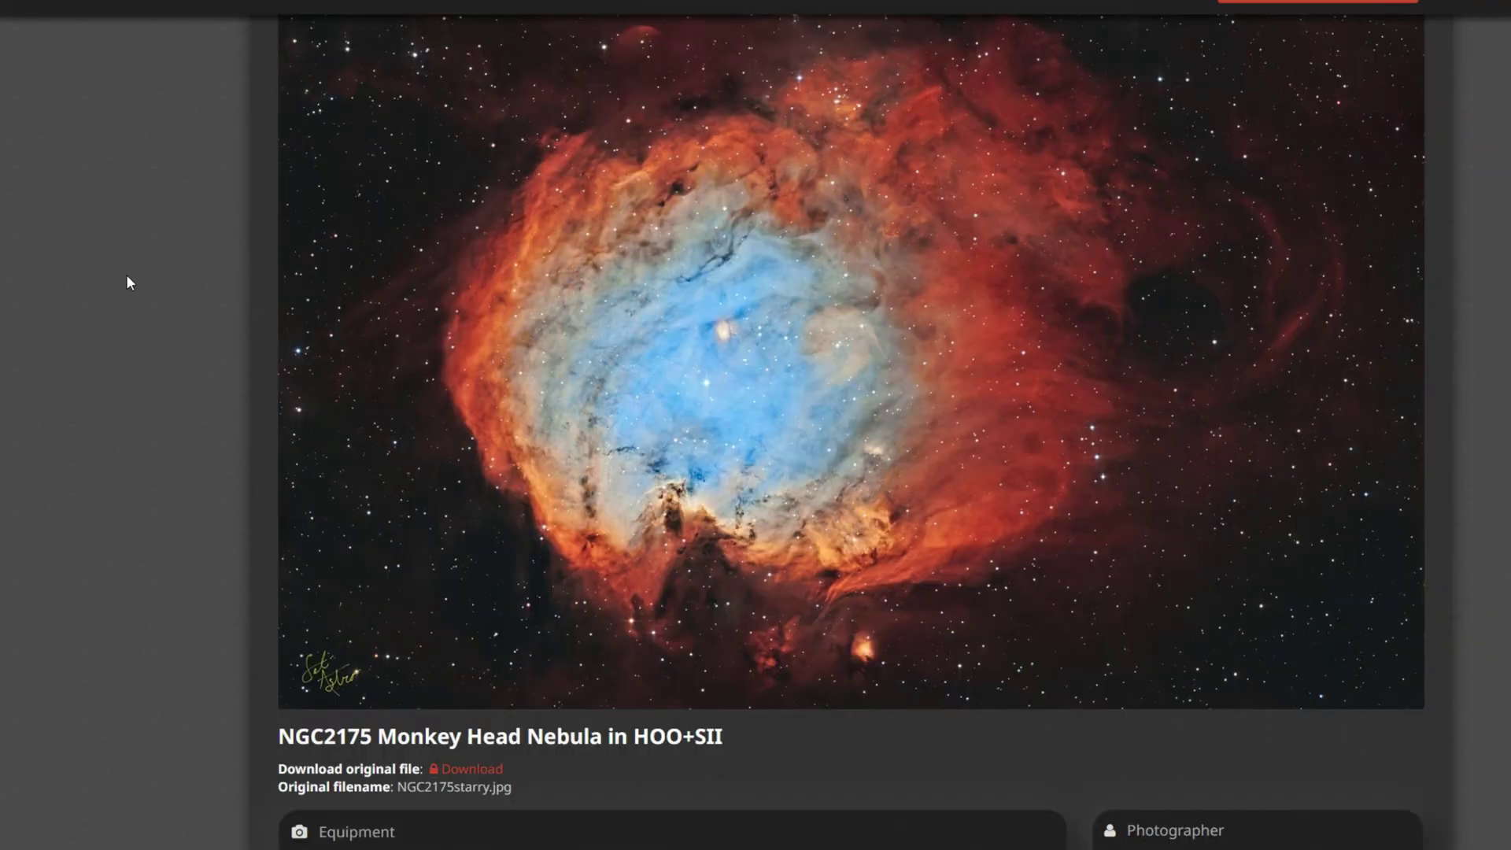
pyautogui.scroll(2, 125, 273)
pyautogui.moveTo(672, 437)
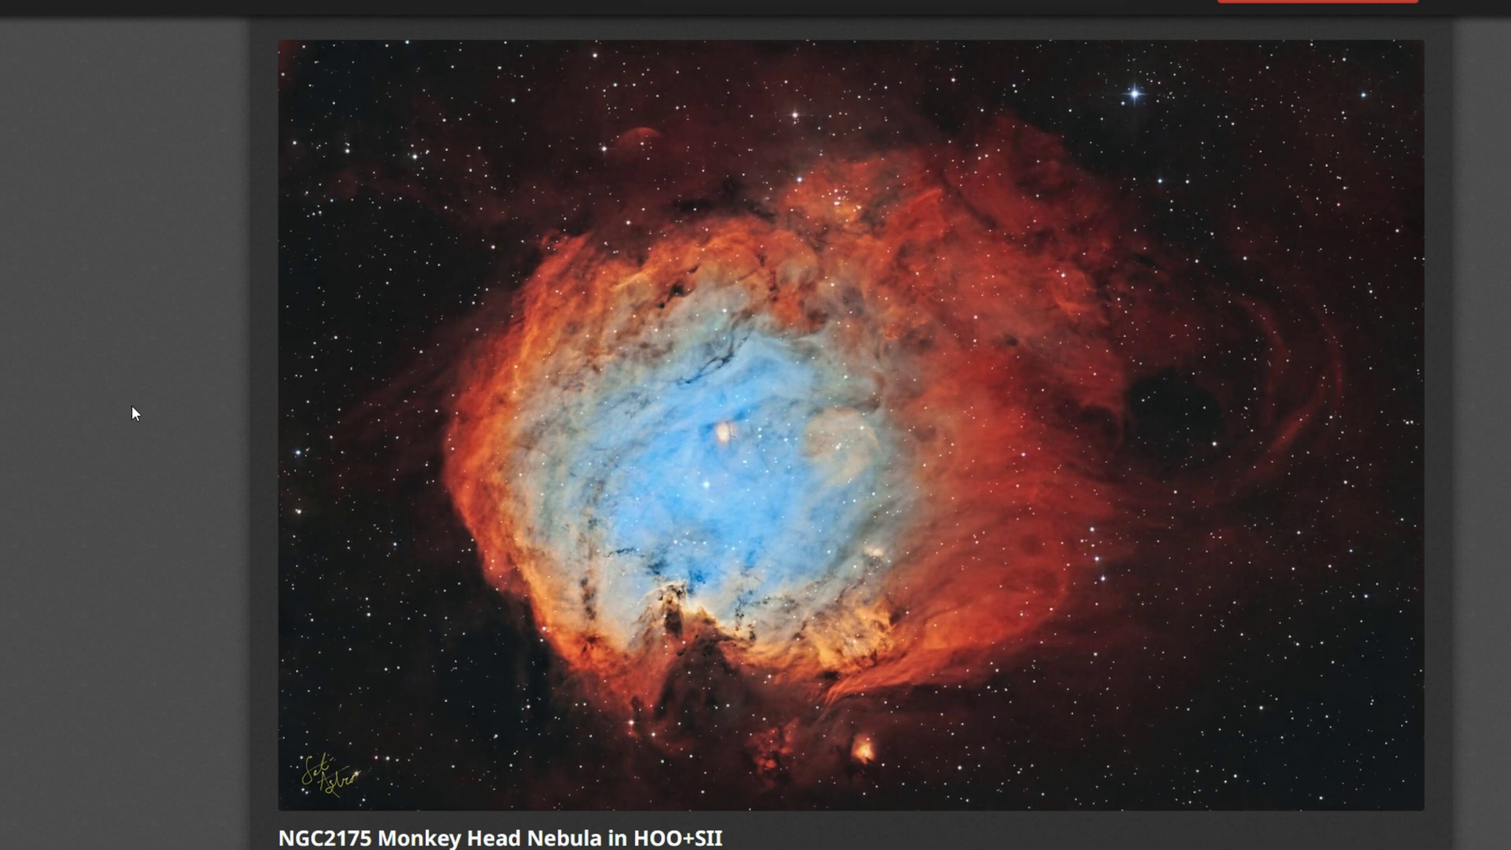
pyautogui.scroll(-7, 134, 408)
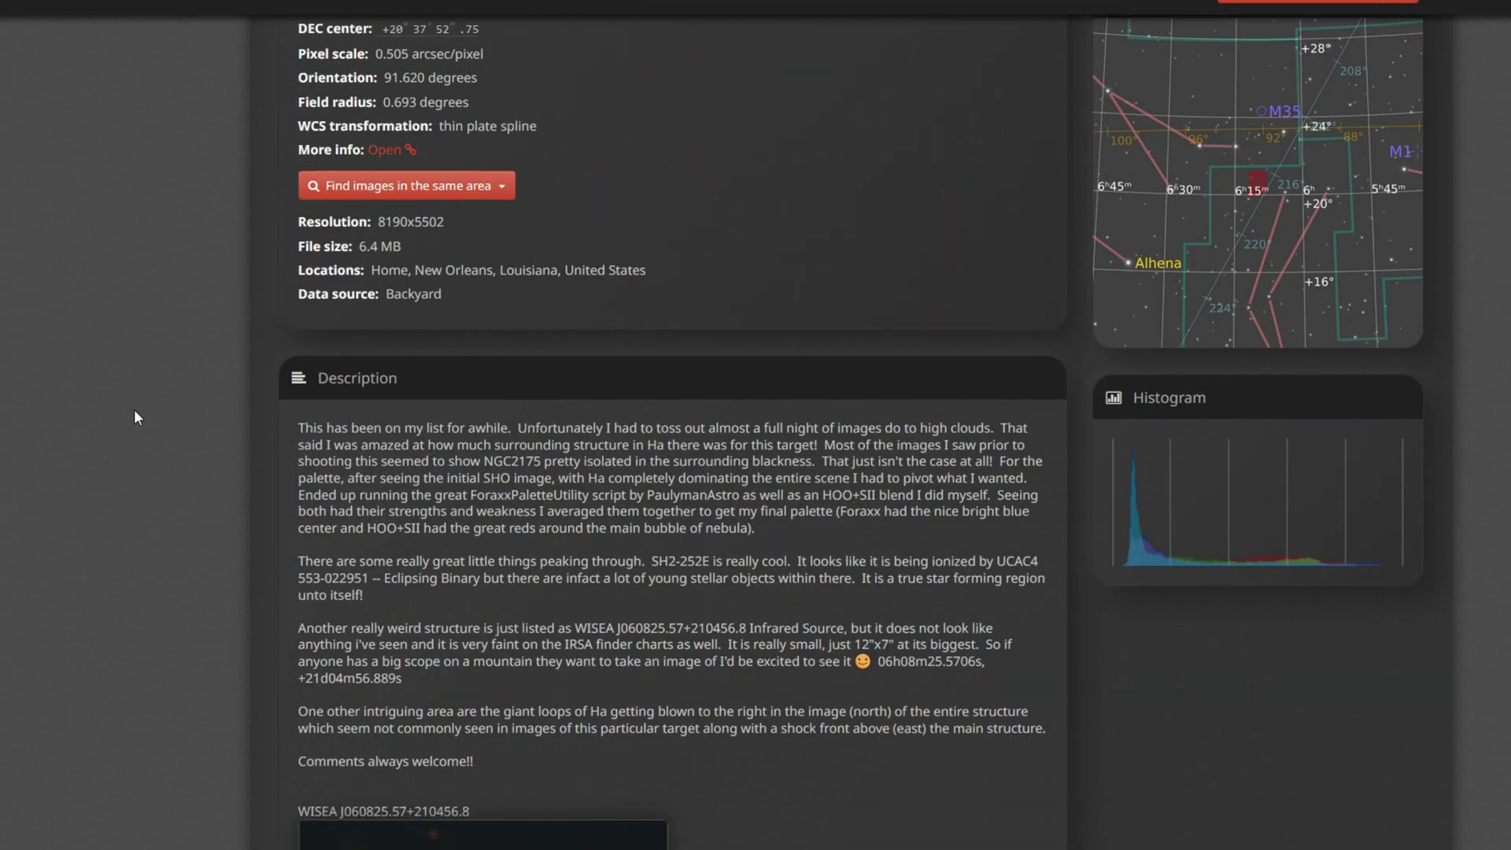
pyautogui.scroll(-1, 133, 409)
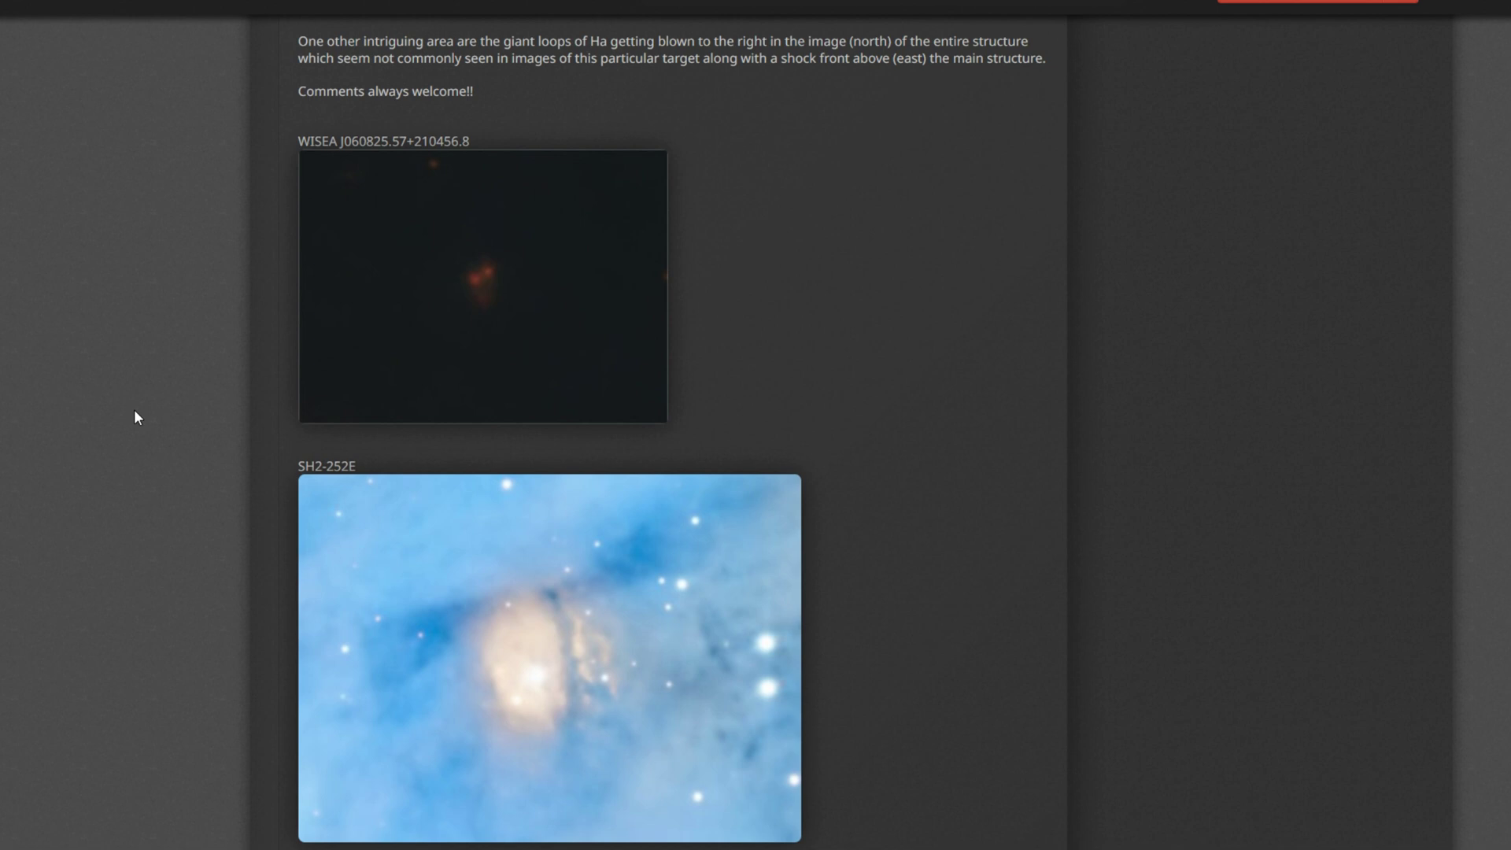
pyautogui.scroll(-2, 133, 411)
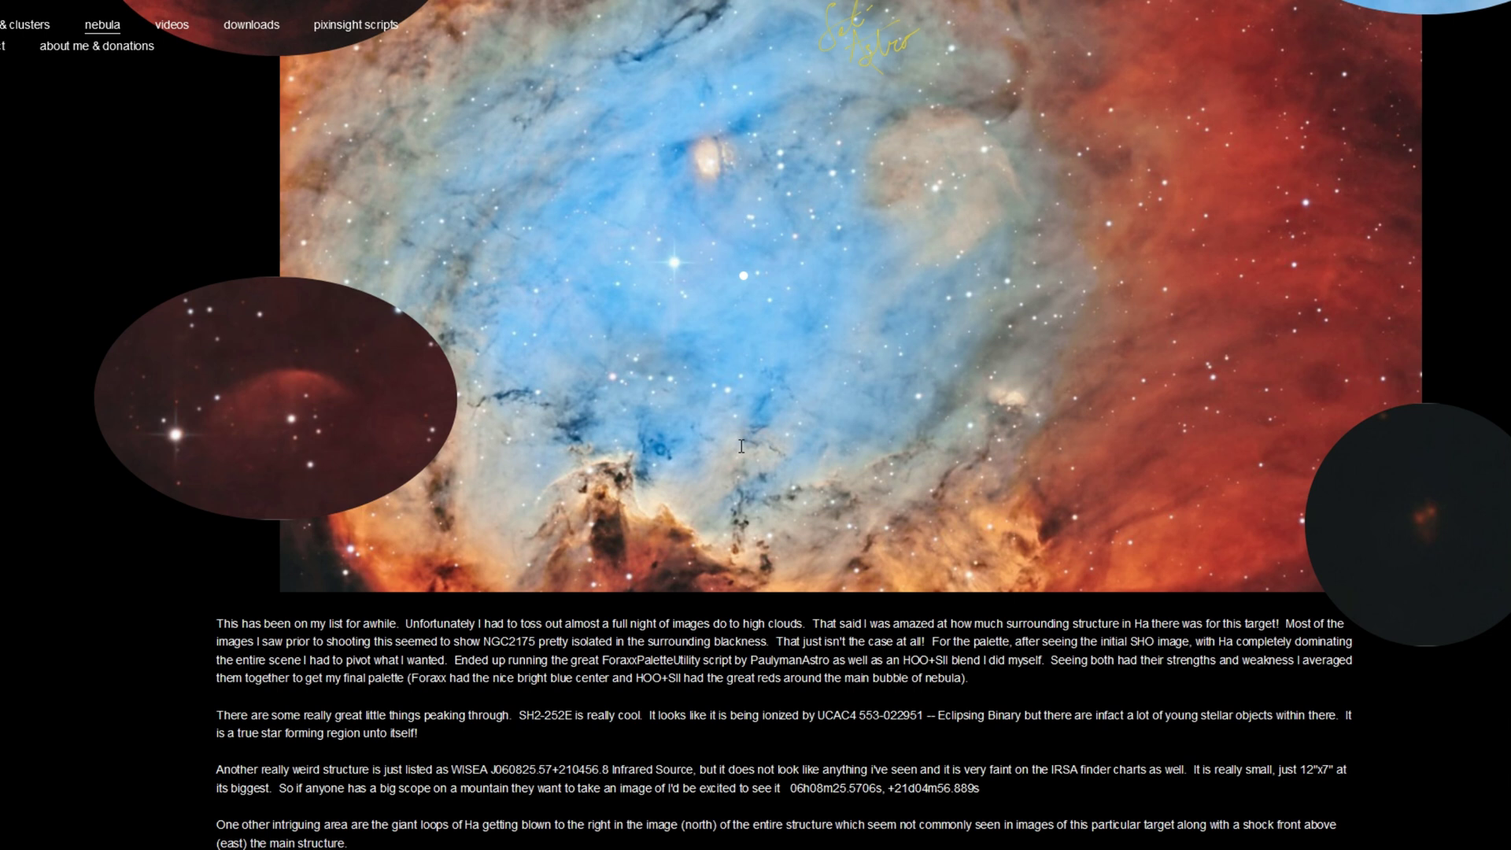
# Scroll the SetiAstro nebula page past the Monkey Head image to its description
pyautogui.scroll(-2, 1339, 622)
pyautogui.scroll(-8, 1329, 639)
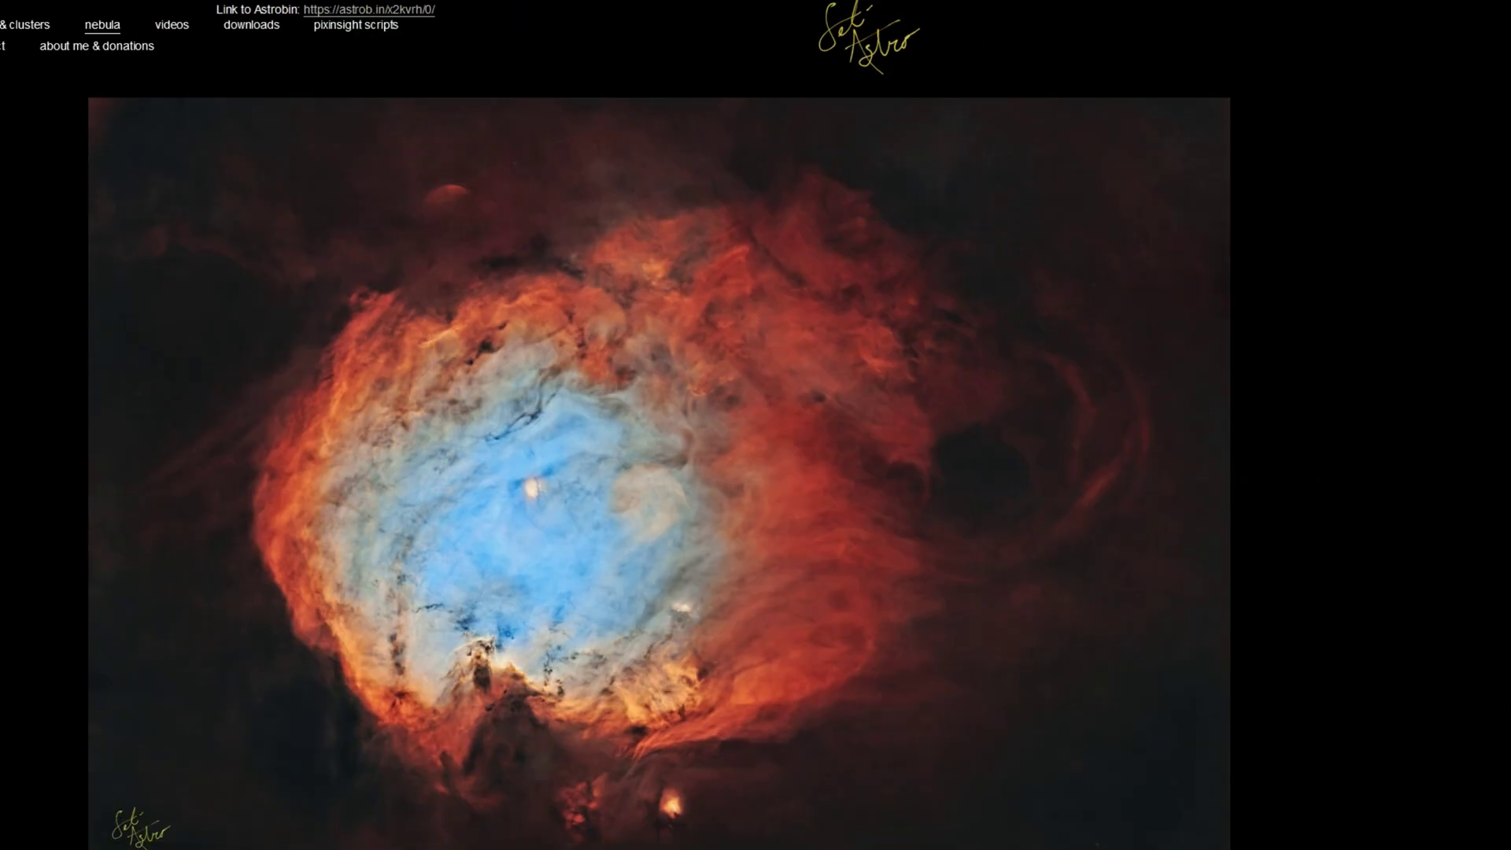